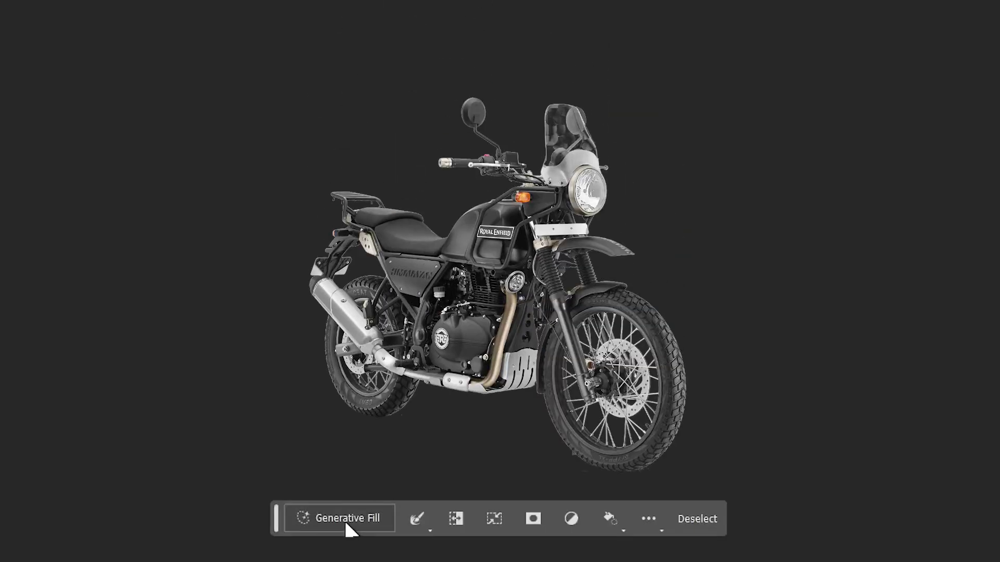
# Run a Generative Fill around the motorcycle with the prompt "Please, make a poster".
pyautogui.click(344, 520)
pyautogui.write('Please, make a poster')
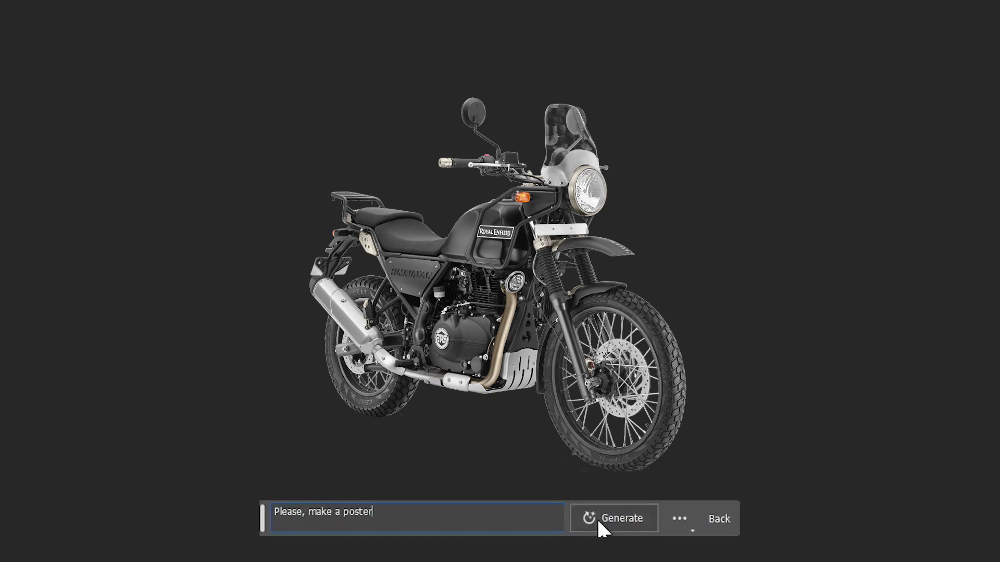
pyautogui.click(597, 518)
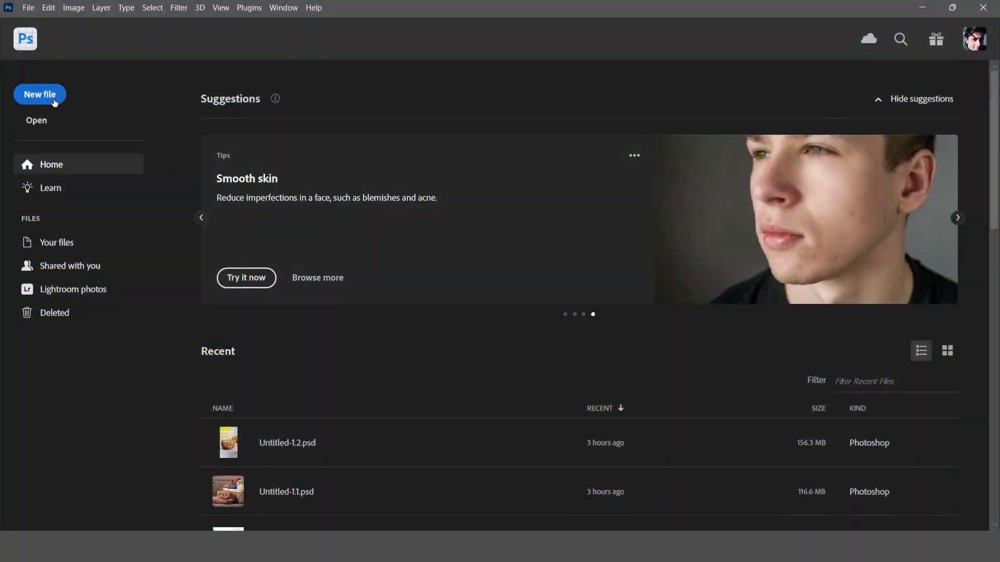
# Create a new 1080 x 1080 pixel document at 300 pixels/inch in RGB Color with a white background.
pyautogui.click(55, 100)
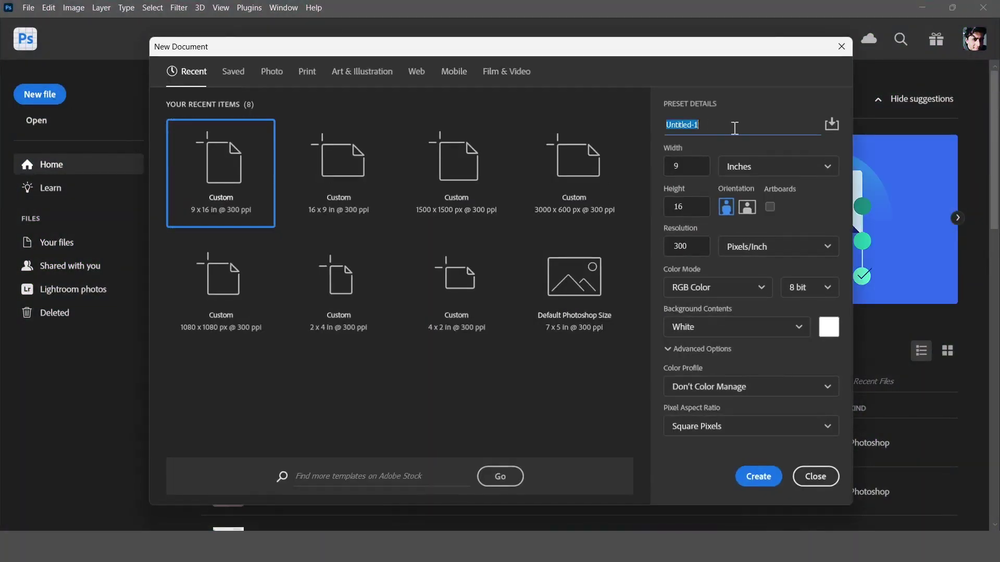
pyautogui.click(744, 177)
pyautogui.click(742, 193)
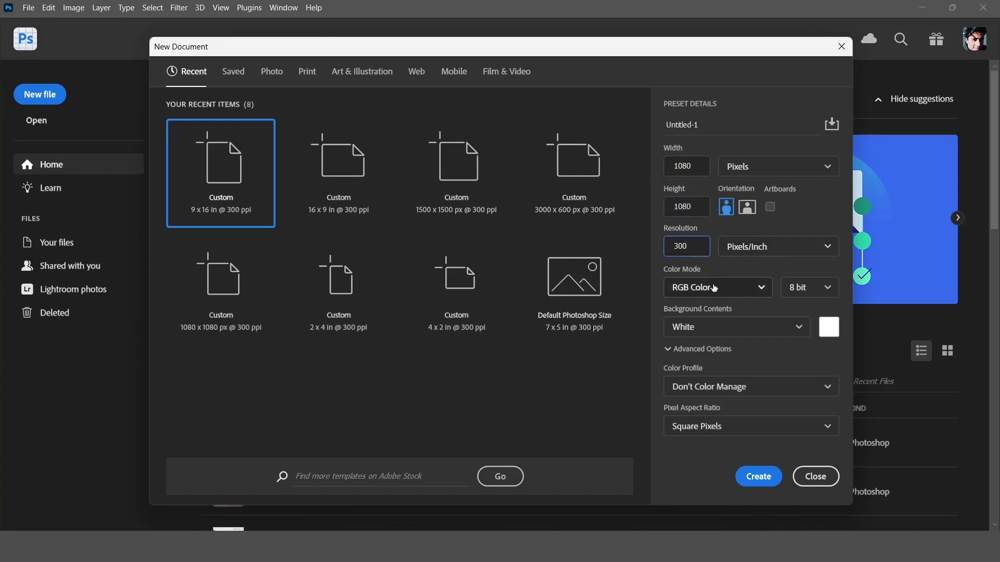
pyautogui.click(677, 287)
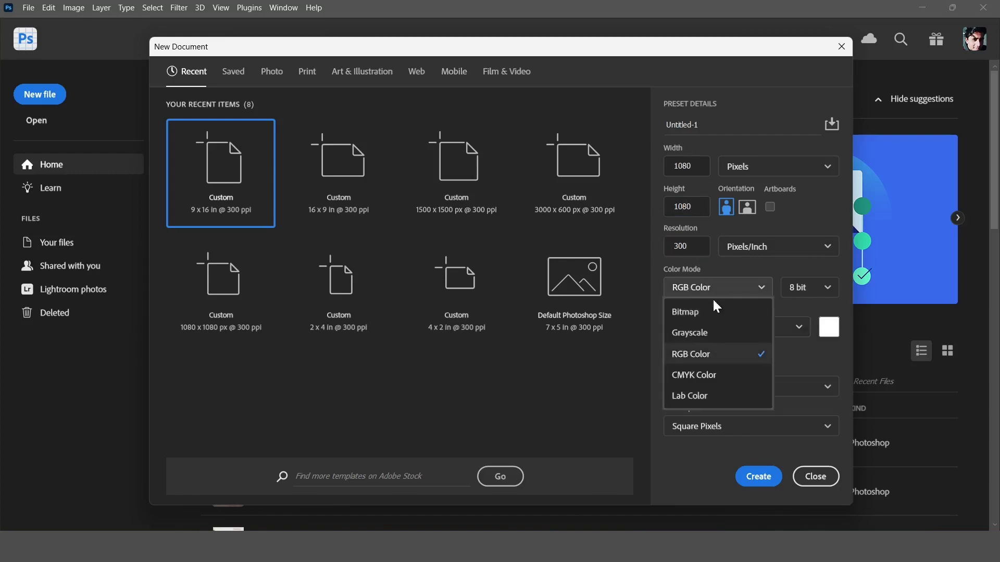
pyautogui.click(676, 373)
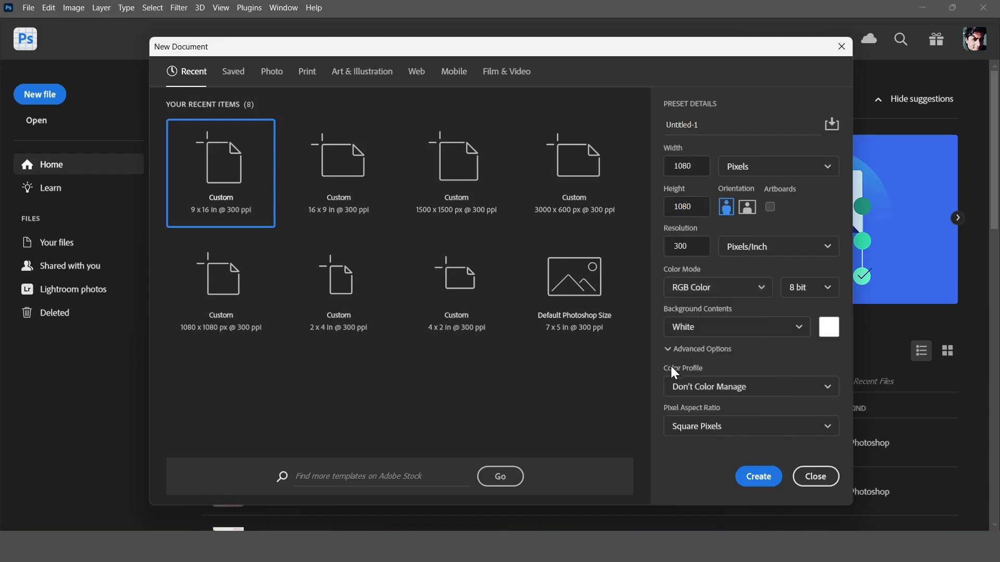
pyautogui.click(758, 477)
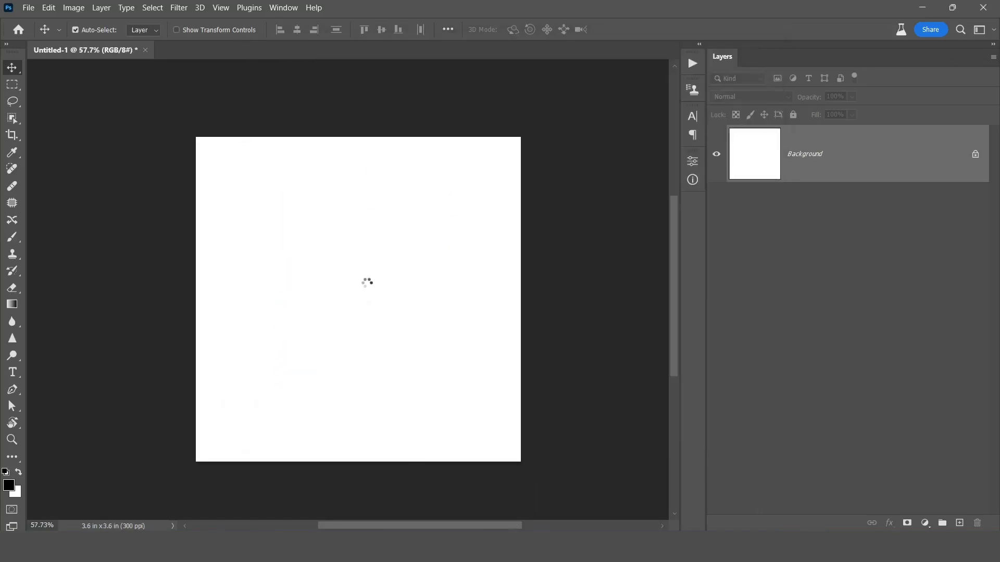
# Rasterize the placed motorcycle layer and select everything around the motorcycle by inverting its outline selection.
pyautogui.rightClick(830, 154)
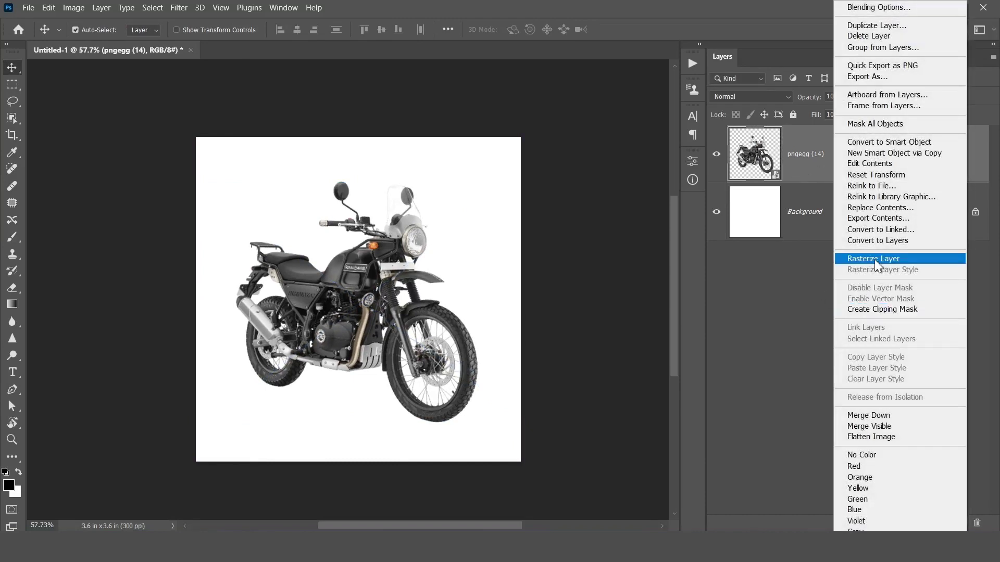
pyautogui.click(873, 259)
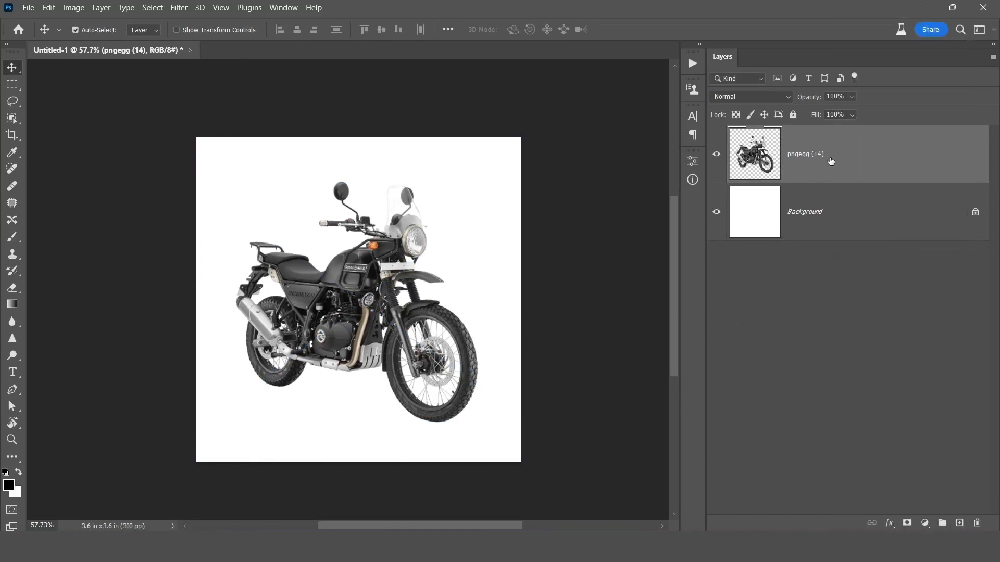
pyautogui.keyDown('ctrl'); pyautogui.click(753, 171); pyautogui.keyUp('ctrl')
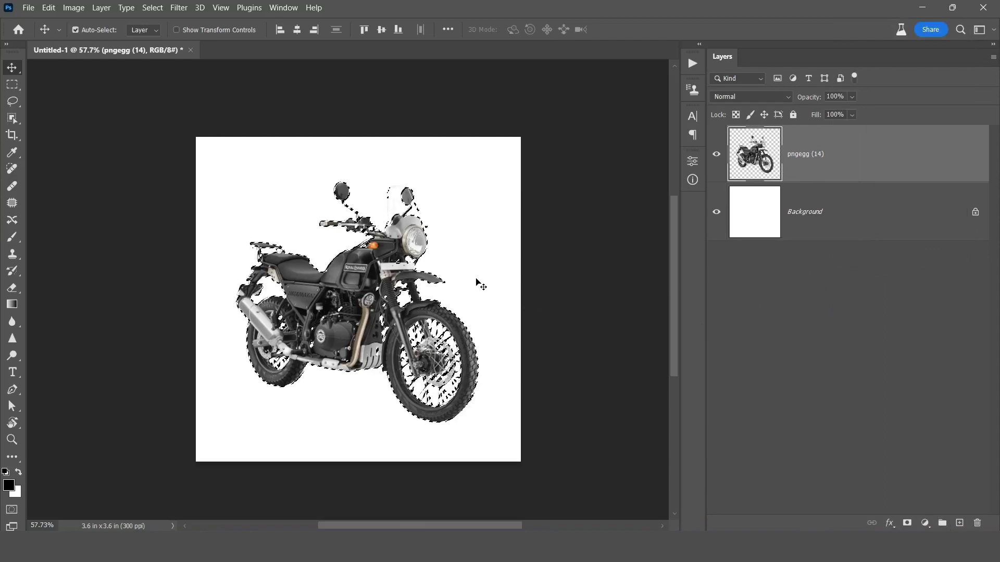
pyautogui.click(152, 9)
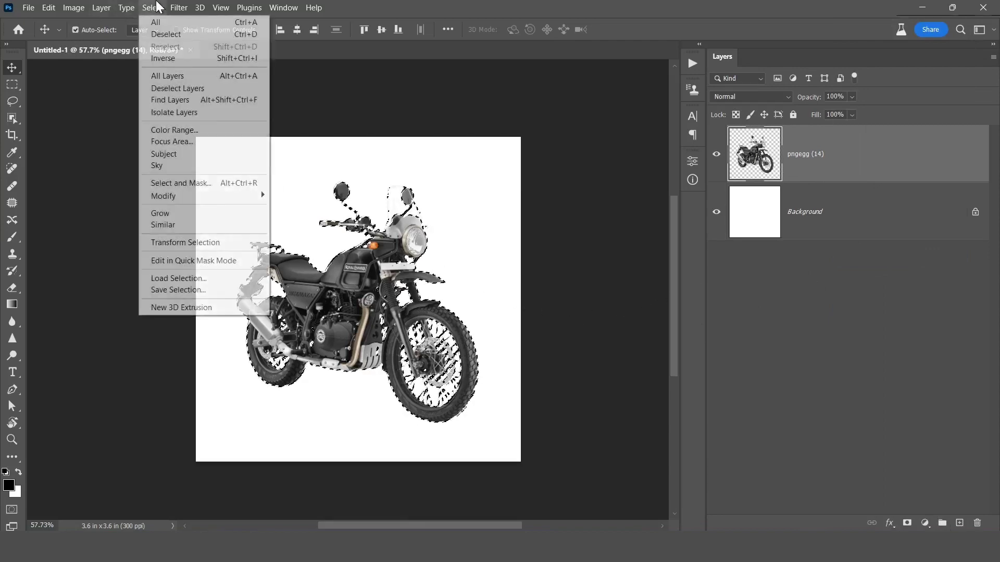
pyautogui.click(164, 61)
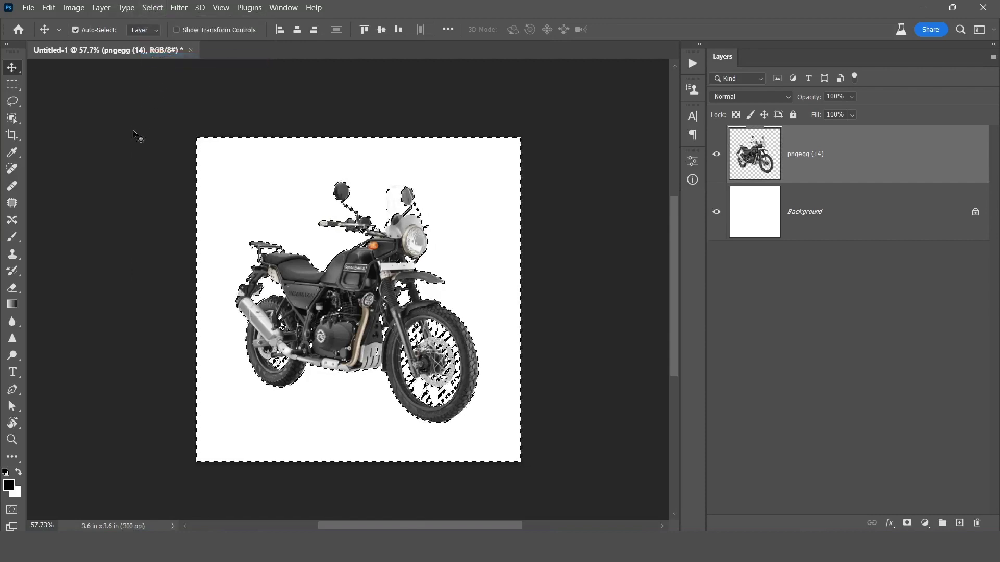
# Generate a background in the selection with the prompt "Sunset view, mountains behind and sky, rough and muddy road infront, birds in sky,".
pyautogui.click(13, 102)
pyautogui.rightClick(470, 221)
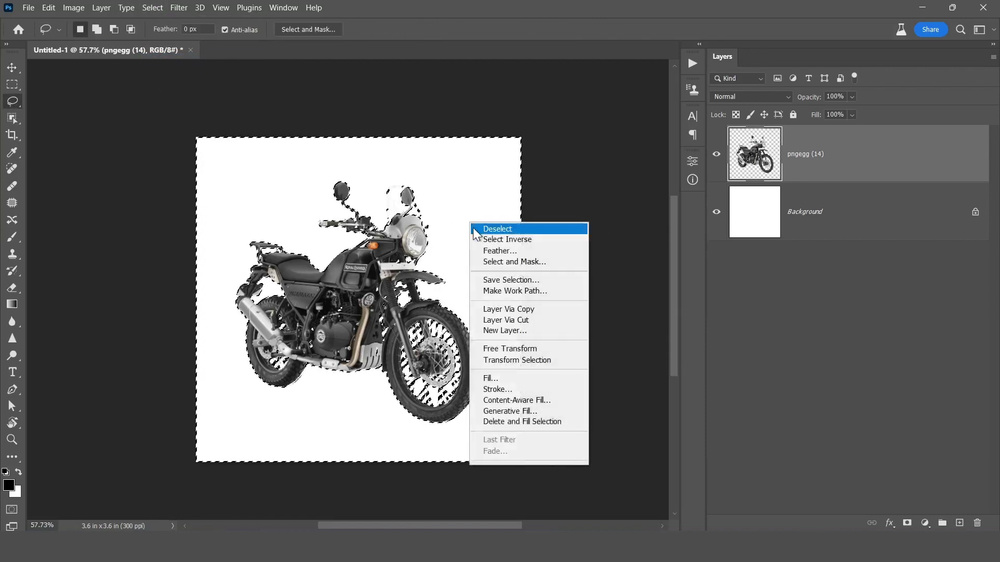
pyautogui.click(510, 411)
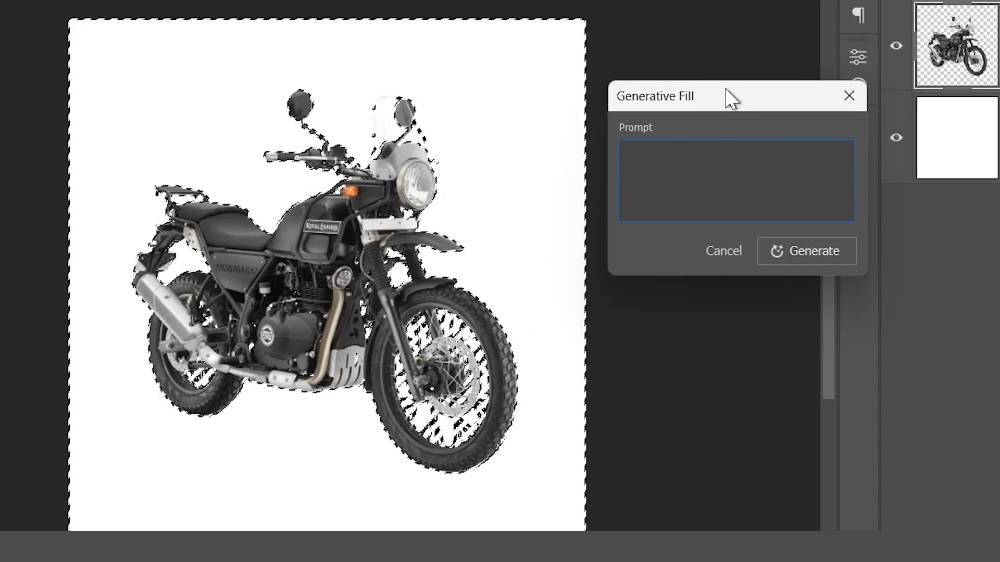
pyautogui.moveTo(732, 99); pyautogui.dragTo(676, 139)
pyautogui.write('Sunset view, mo')
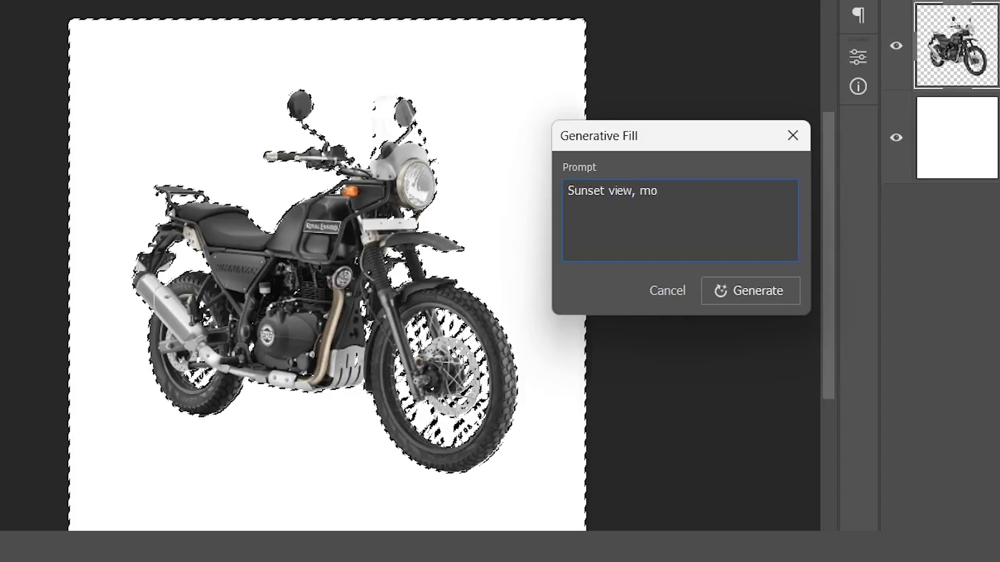
pyautogui.write('untains behind and sky')
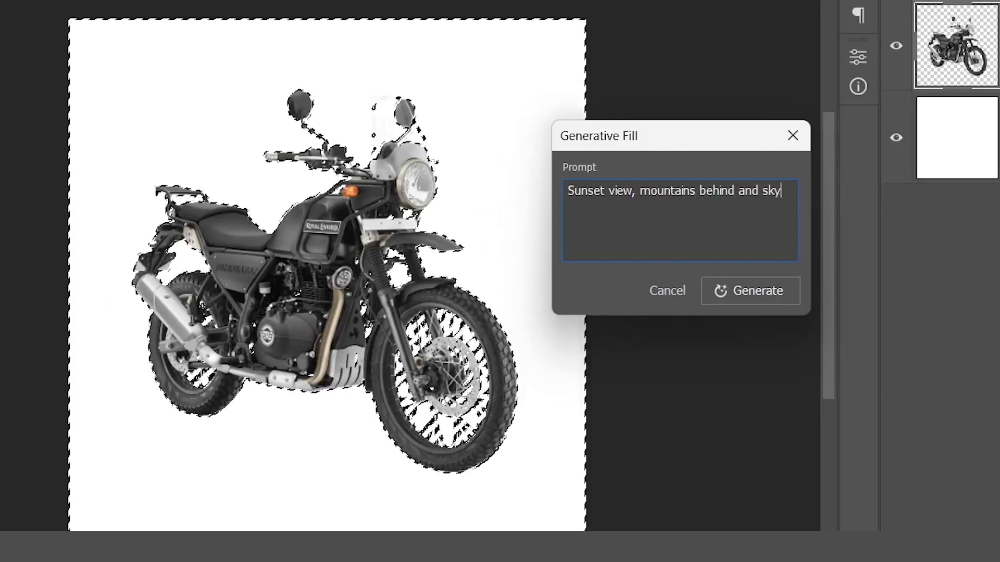
pyautogui.write(',')
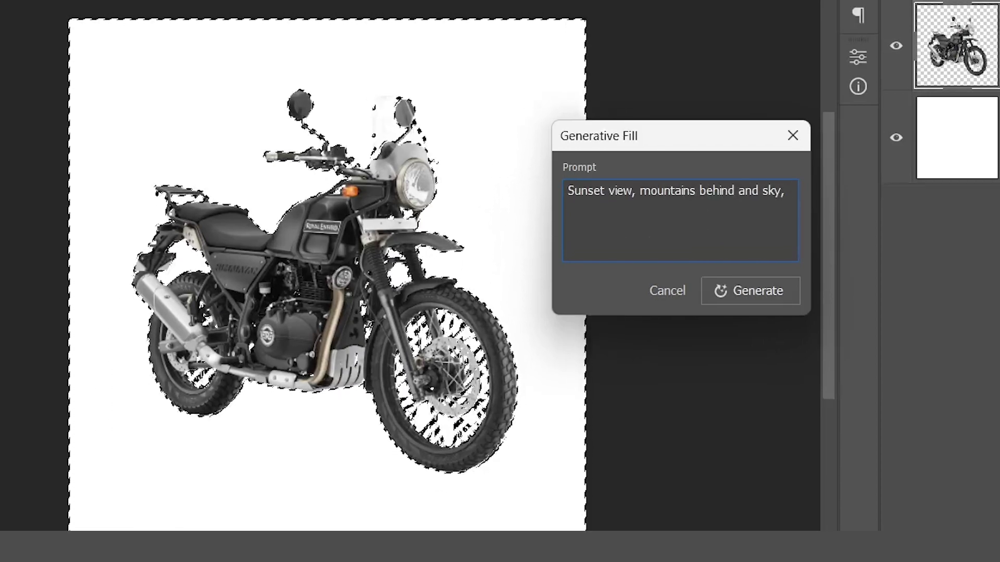
pyautogui.write(' rough road infront and birds')
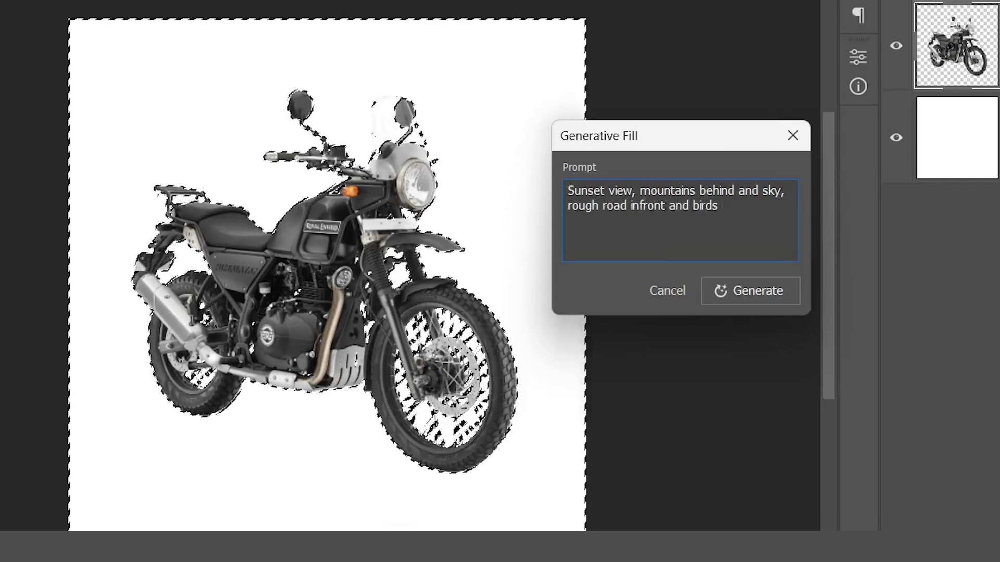
pyautogui.press('BackSpace')
pyautogui.write('birds in sky,')
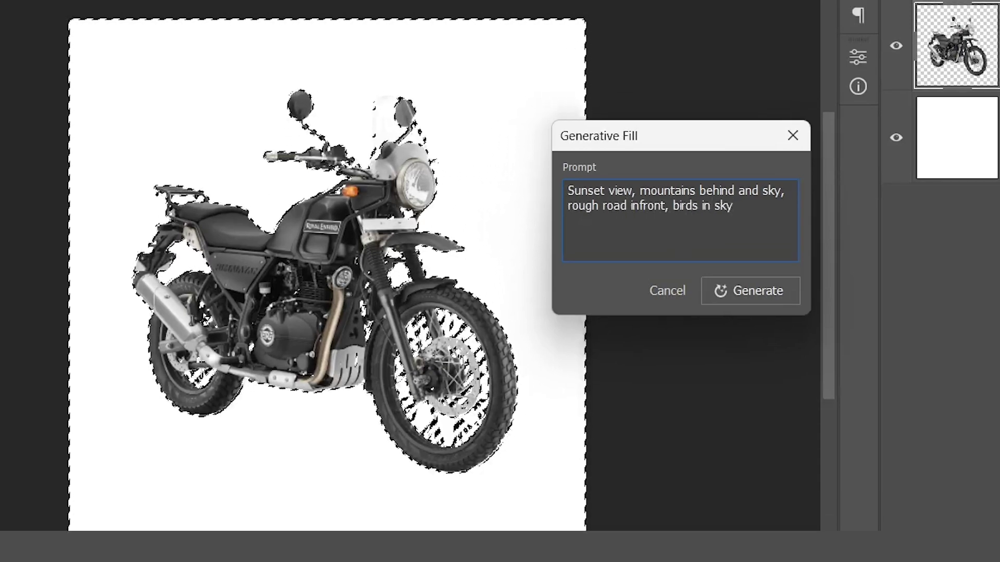
pyautogui.click(604, 207)
pyautogui.write('and muddy')
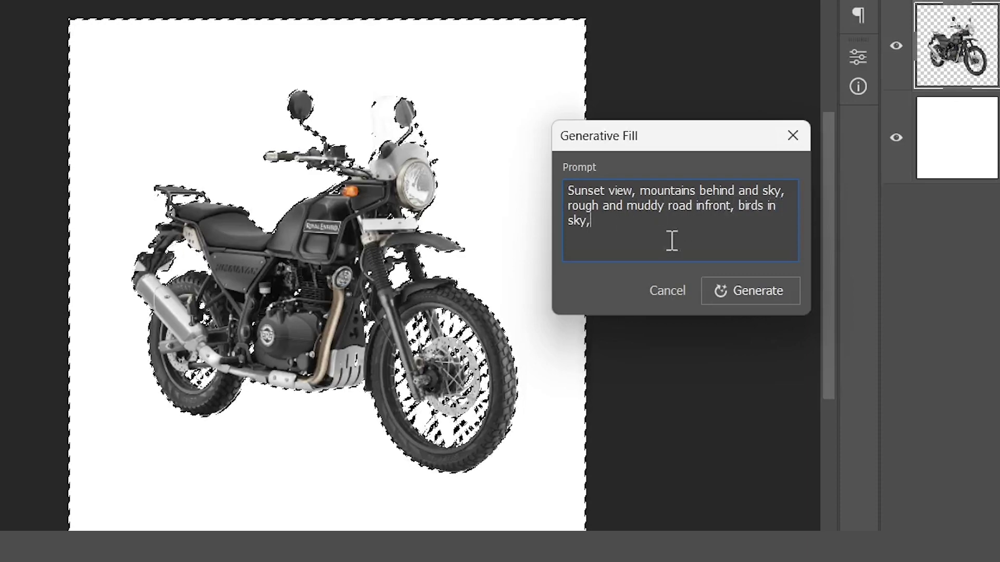
pyautogui.click(754, 299)
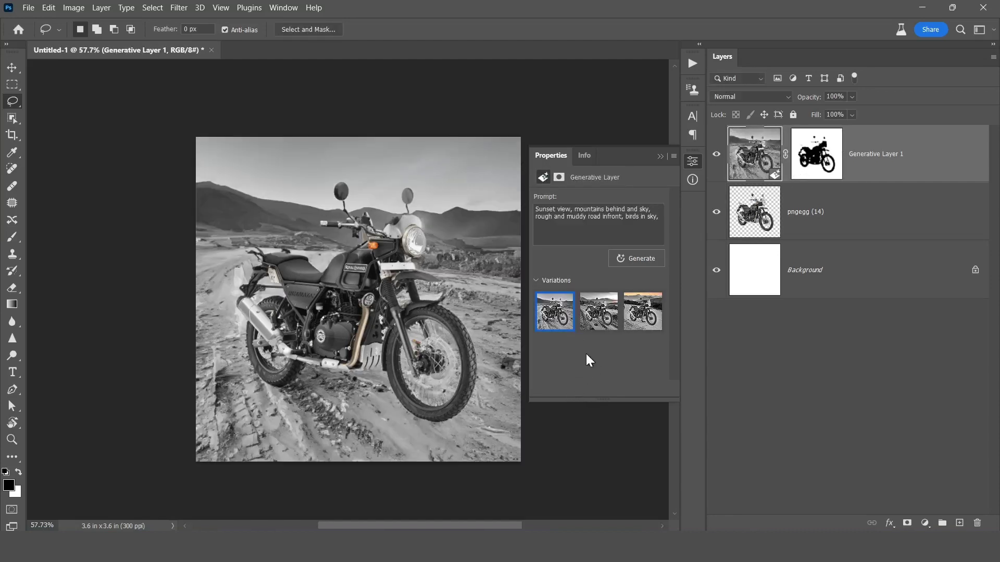
# Compare the second and third generated background variations and go back to the first one.
pyautogui.click(598, 311)
pyautogui.click(643, 311)
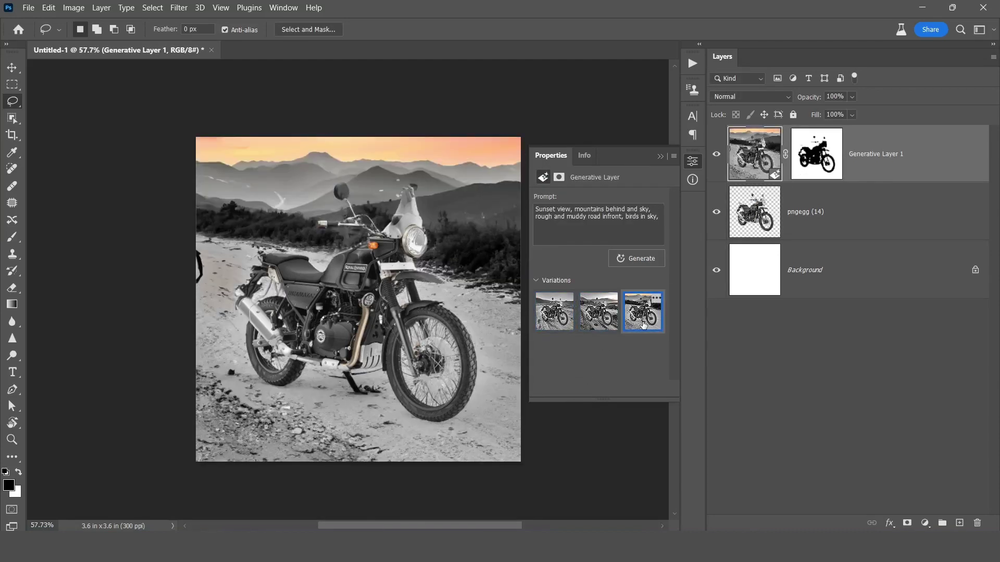
pyautogui.scroll(5, 376, 190)
pyautogui.hotkey('ctrl', 'z')
pyautogui.scroll(-5, 376, 189)
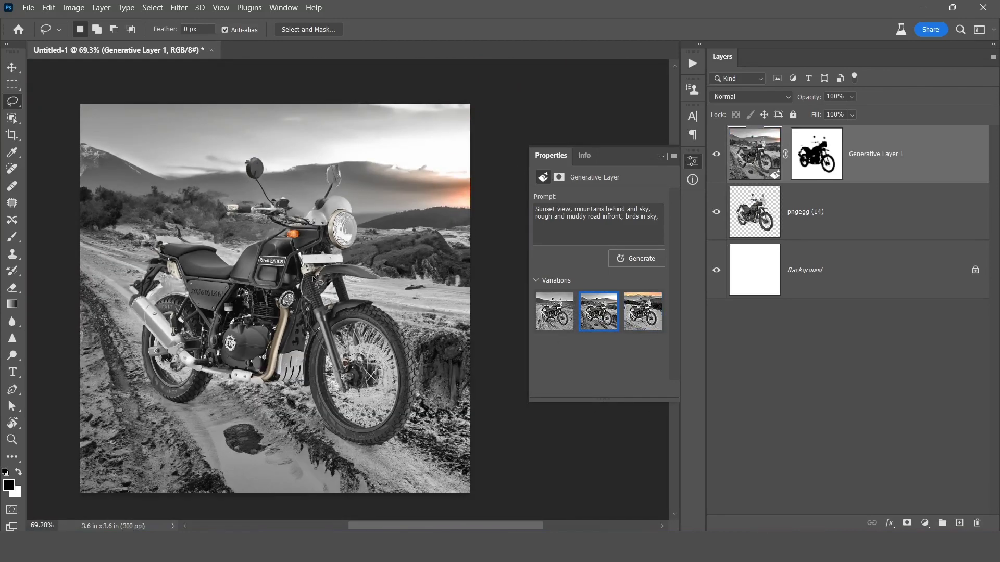
pyautogui.hotkey('ctrl', 'z')
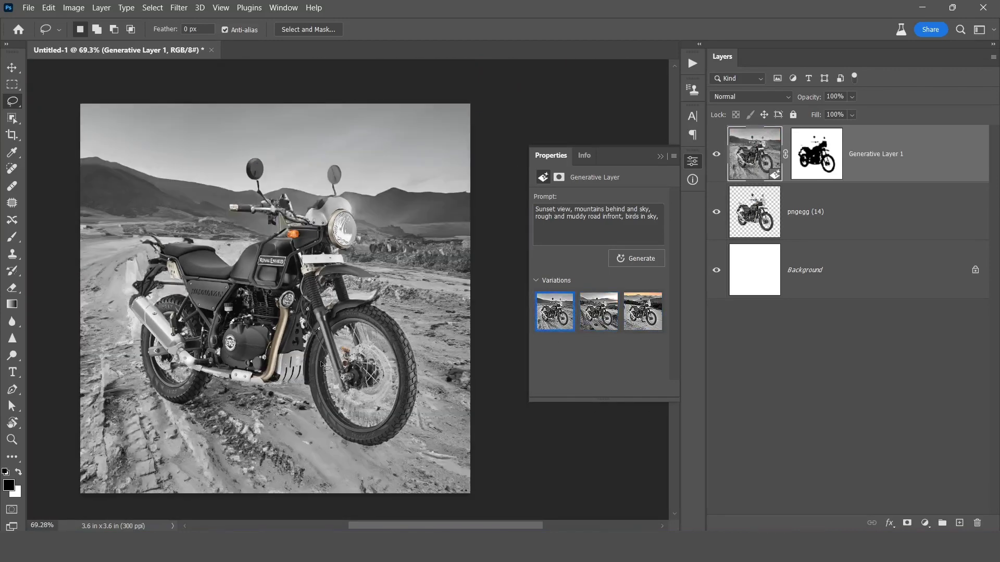
# Move the generated background layer below the motorcycle layer and enable the Colorize neural filter on it.
pyautogui.moveTo(854, 156); pyautogui.dragTo(853, 231)
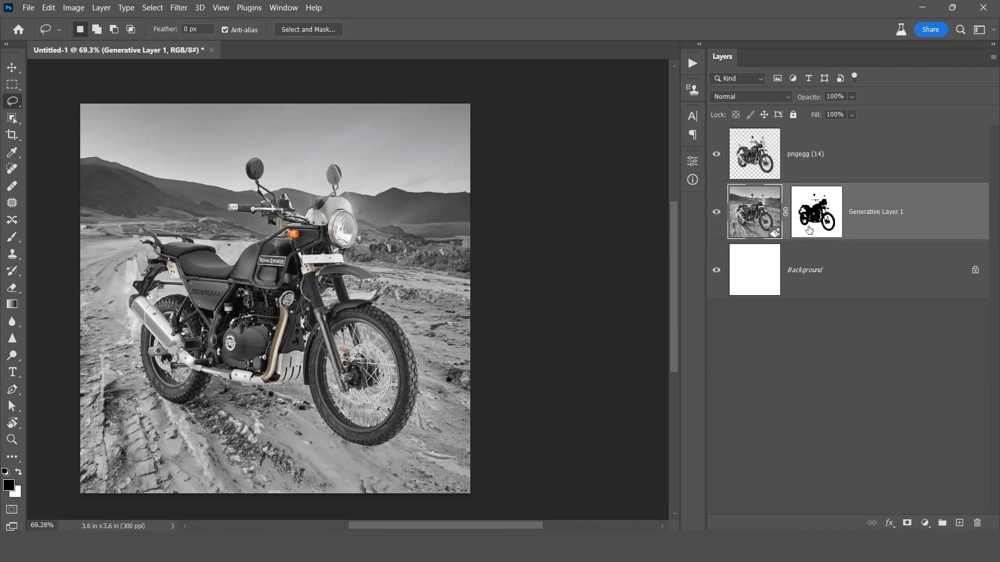
pyautogui.click(714, 153)
pyautogui.click(178, 7)
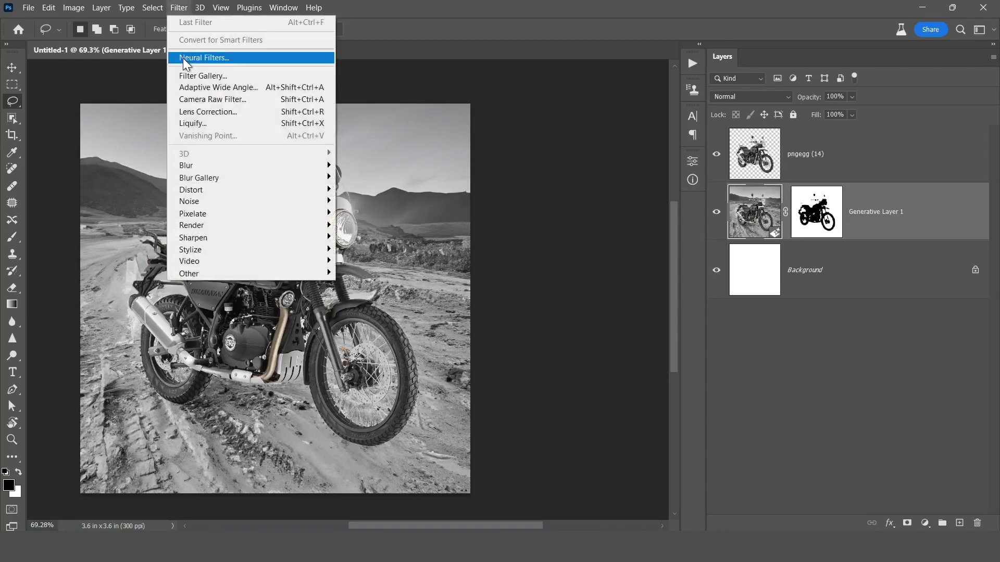
pyautogui.click(232, 57)
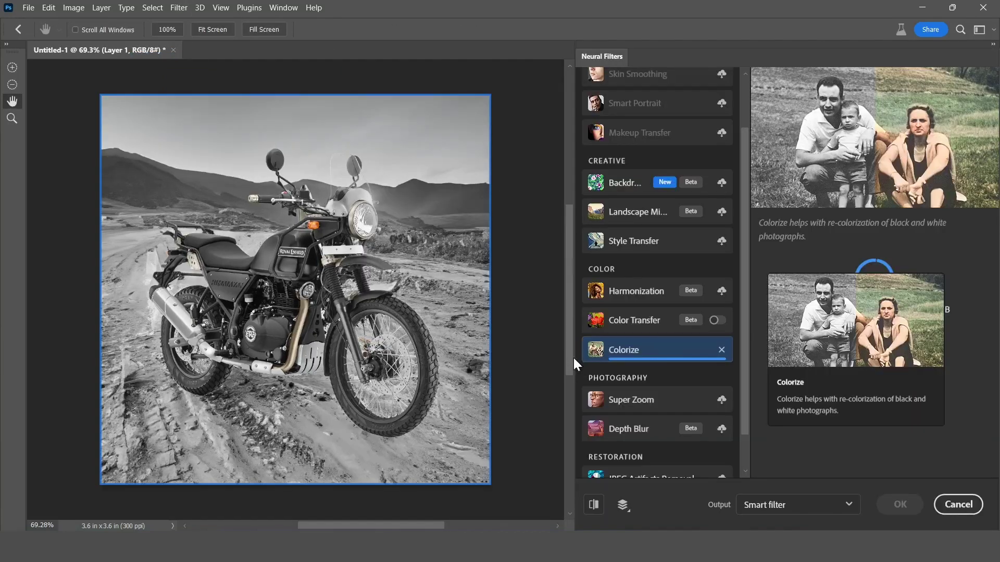
pyautogui.click(590, 360)
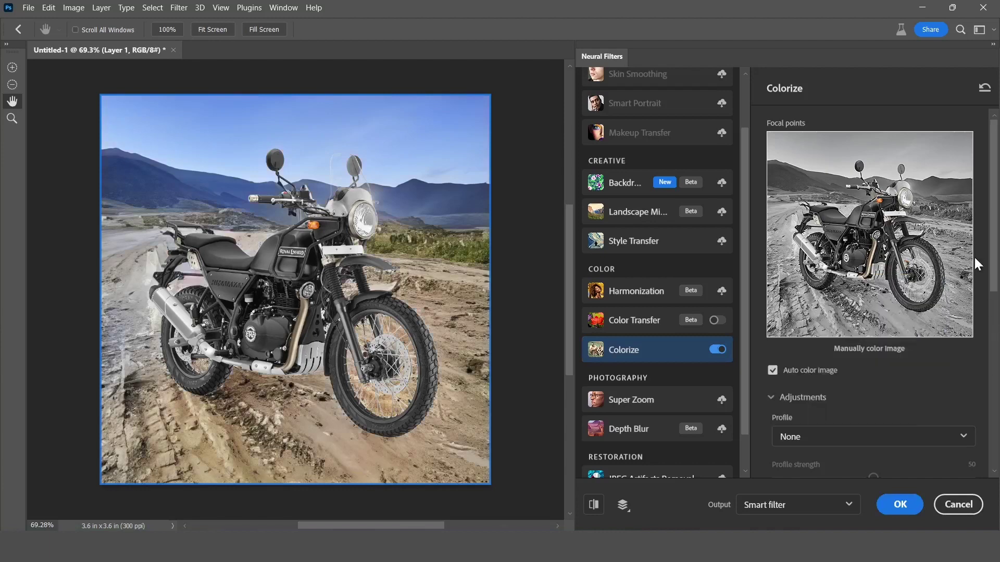
# Apply Colorize with saturation -10, yellow/blue -16, color artifact reduction 28 and noise reduction 17, output as a new color layer.
pyautogui.moveTo(996, 271); pyautogui.dragTo(989, 379)
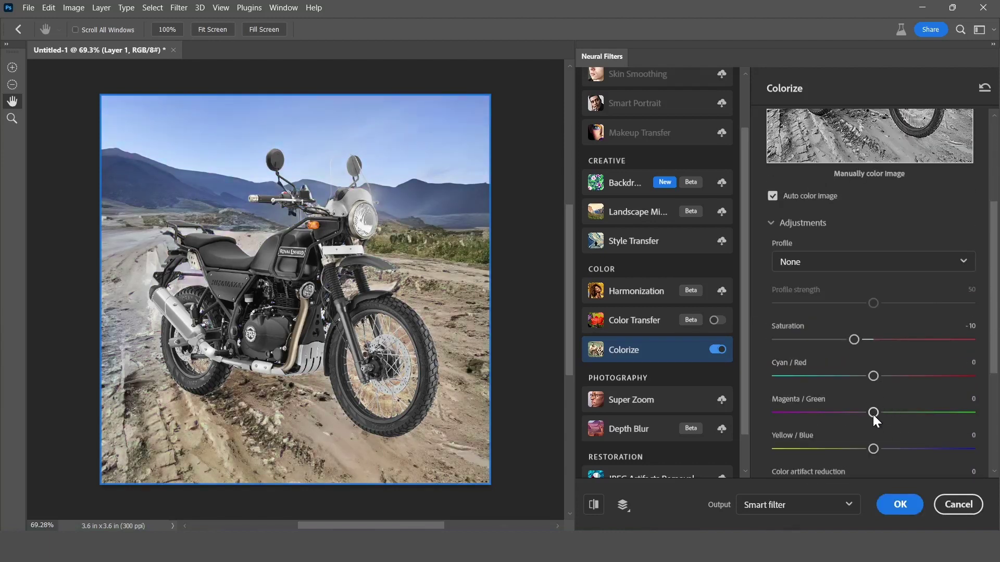
pyautogui.moveTo(873, 414); pyautogui.dragTo(843, 383)
pyautogui.scroll(-2, 865, 410)
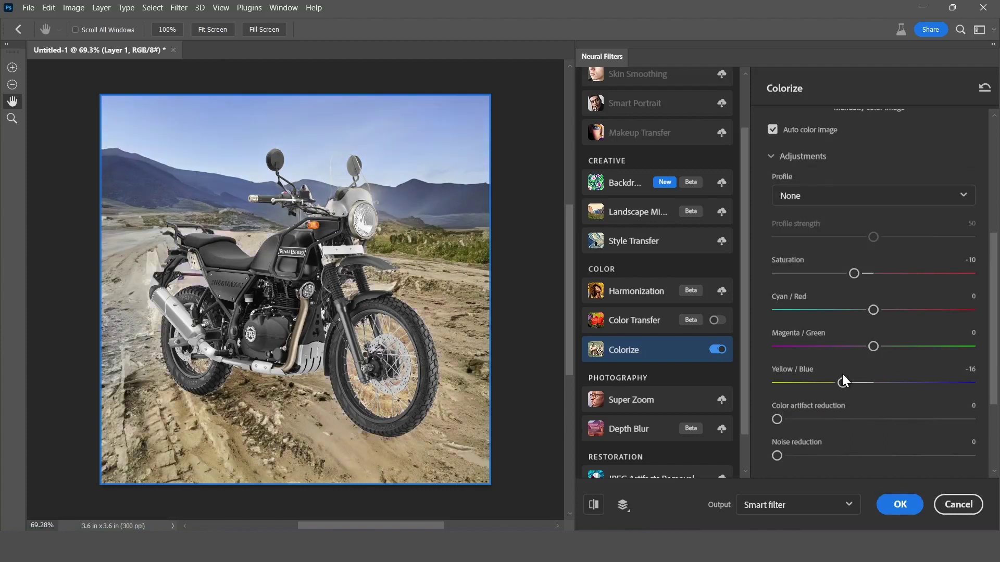
pyautogui.moveTo(777, 419); pyautogui.dragTo(831, 419)
pyautogui.scroll(-3, 766, 445)
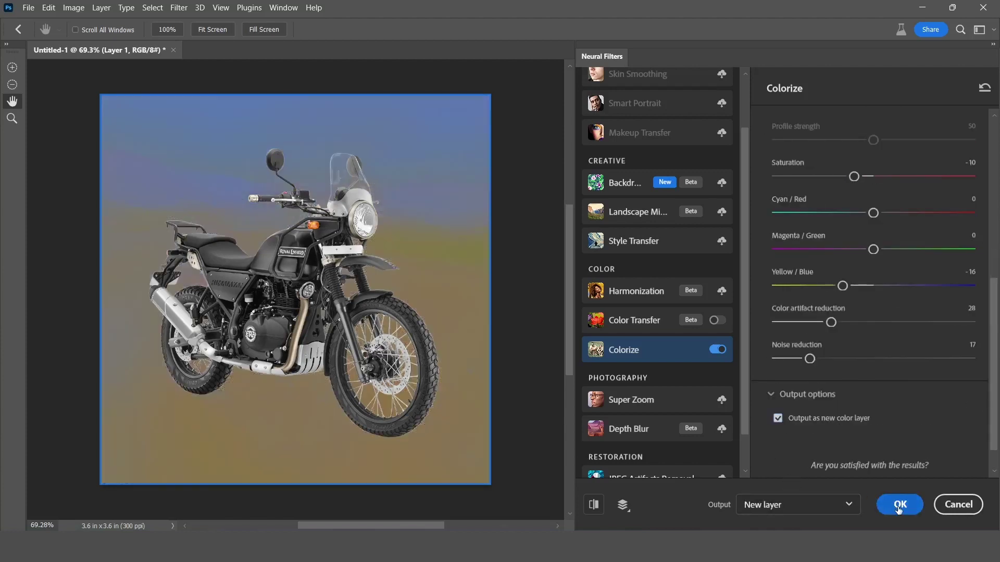
pyautogui.click(898, 508)
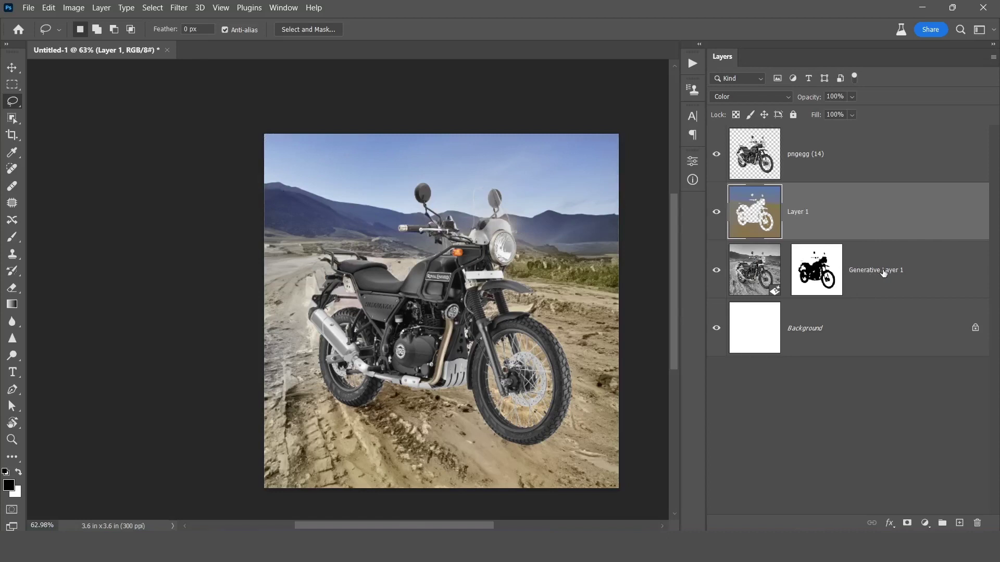
# Merge the color layer with the generated background layer and check the result by toggling its visibility.
pyautogui.keyDown('shift'); pyautogui.click(883, 273); pyautogui.keyUp('shift')
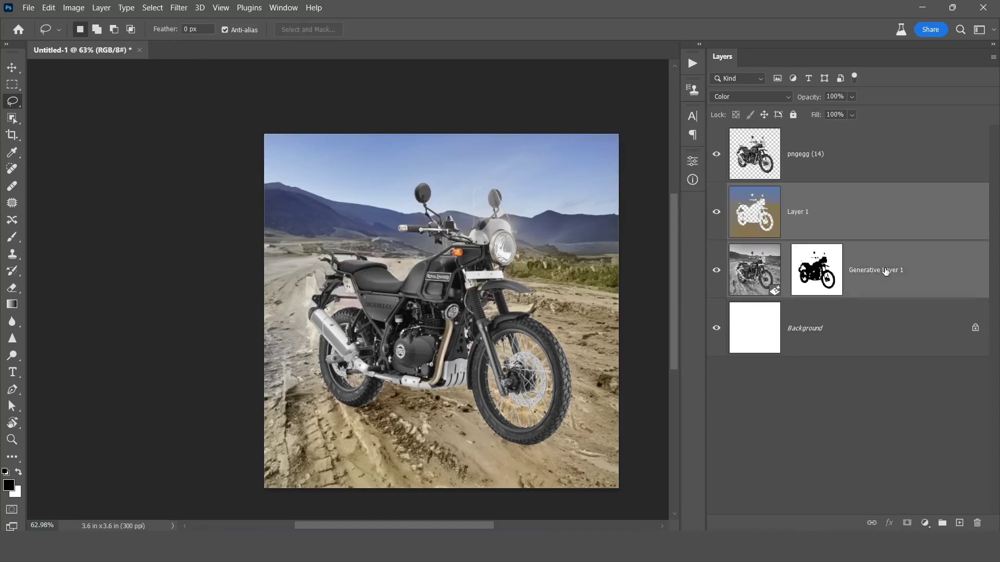
pyautogui.hotkey('ctrl', 'e')
pyautogui.click(717, 211)
pyautogui.click(717, 211)
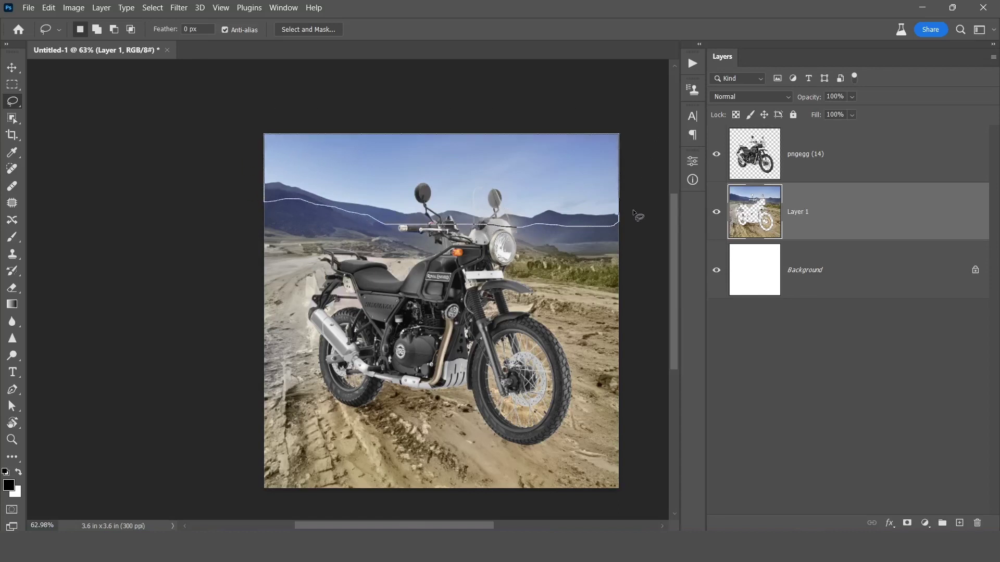
# Lasso the sky and upper mountains on Layer 1 and run Generative Fill with the prompt "change sky".
pyautogui.moveTo(632, 223); pyautogui.dragTo(633, 226)
pyautogui.rightClick(600, 214)
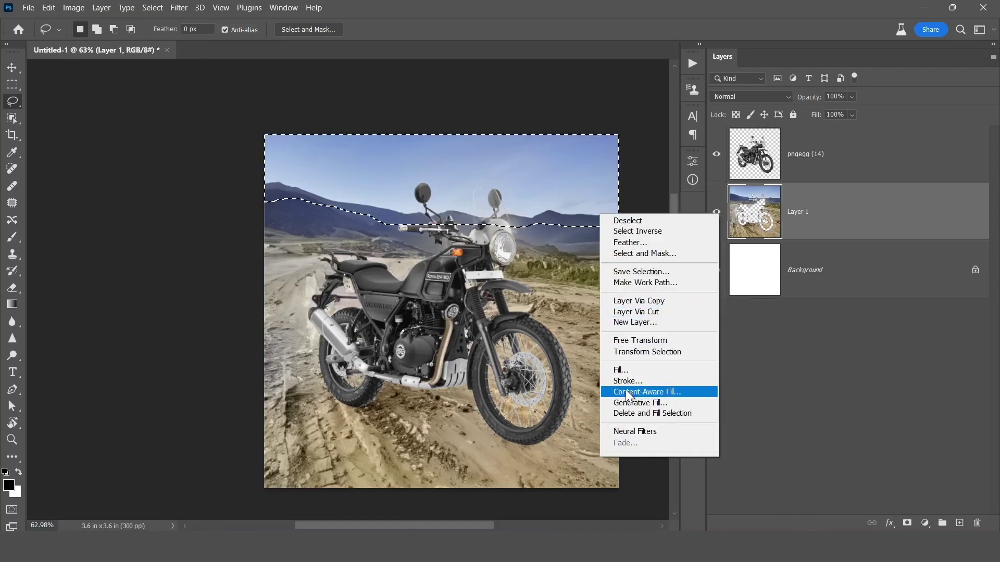
pyautogui.click(631, 404)
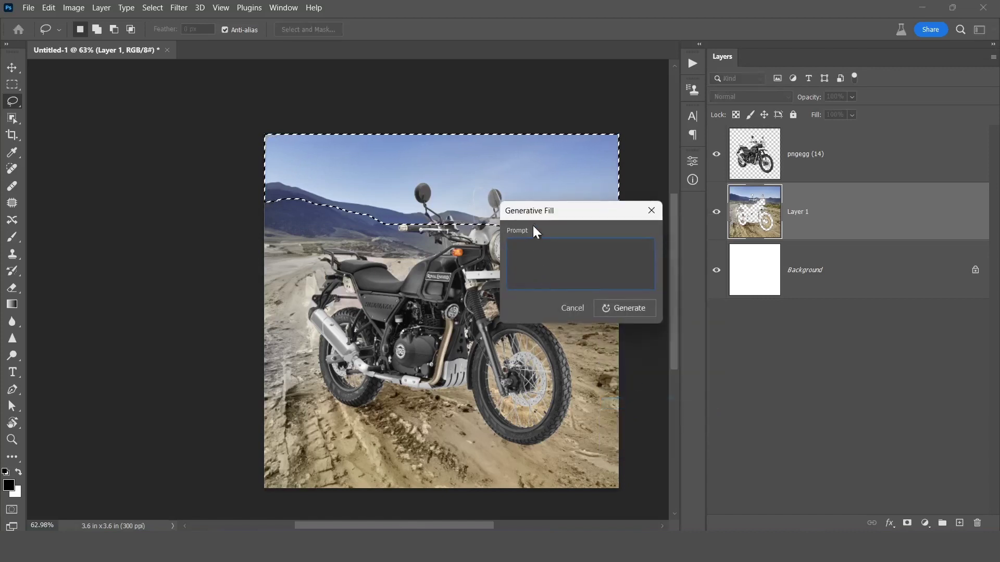
pyautogui.moveTo(536, 208); pyautogui.dragTo(608, 278)
pyautogui.write('cha')
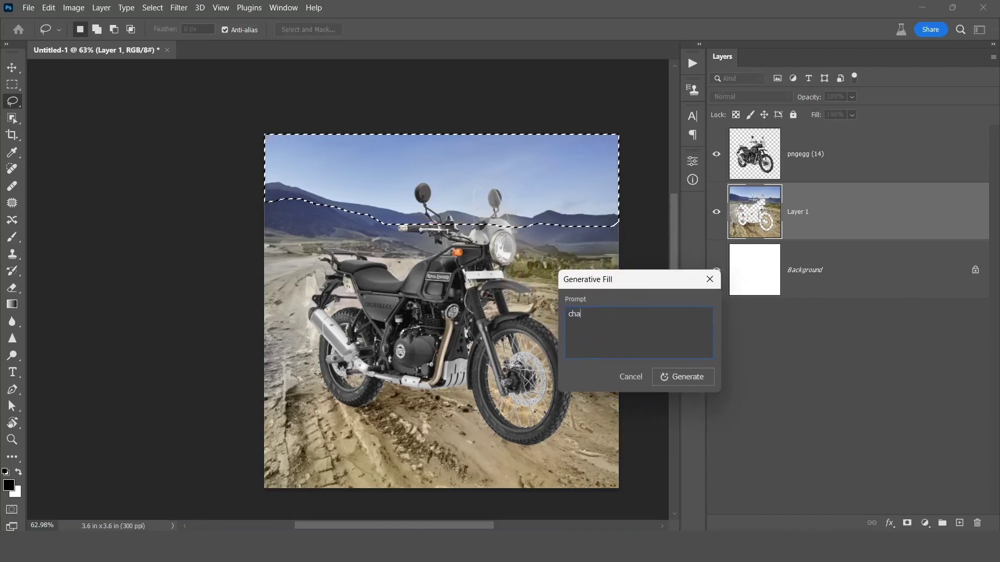
pyautogui.write('nge sky')
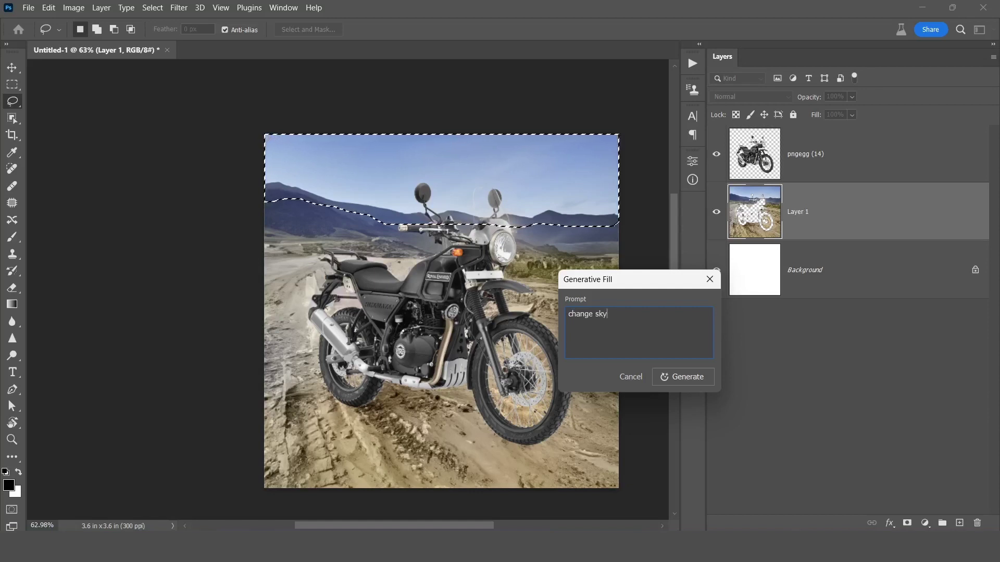
pyautogui.click(680, 376)
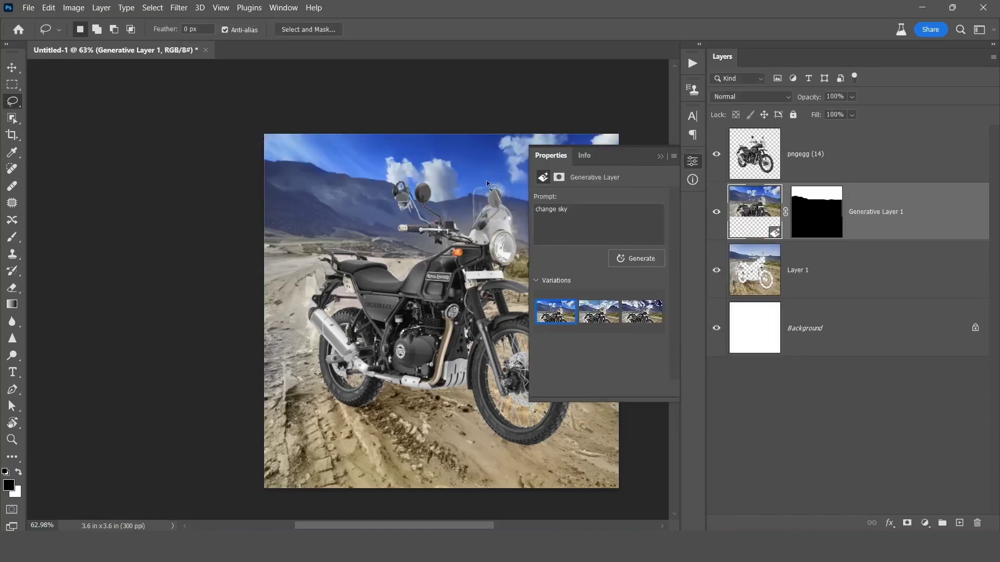
# Choose the second sky variation and paint black on its layer mask around the windshield-side mirror.
pyautogui.moveTo(461, 195); pyautogui.dragTo(347, 198)
pyautogui.click(599, 317)
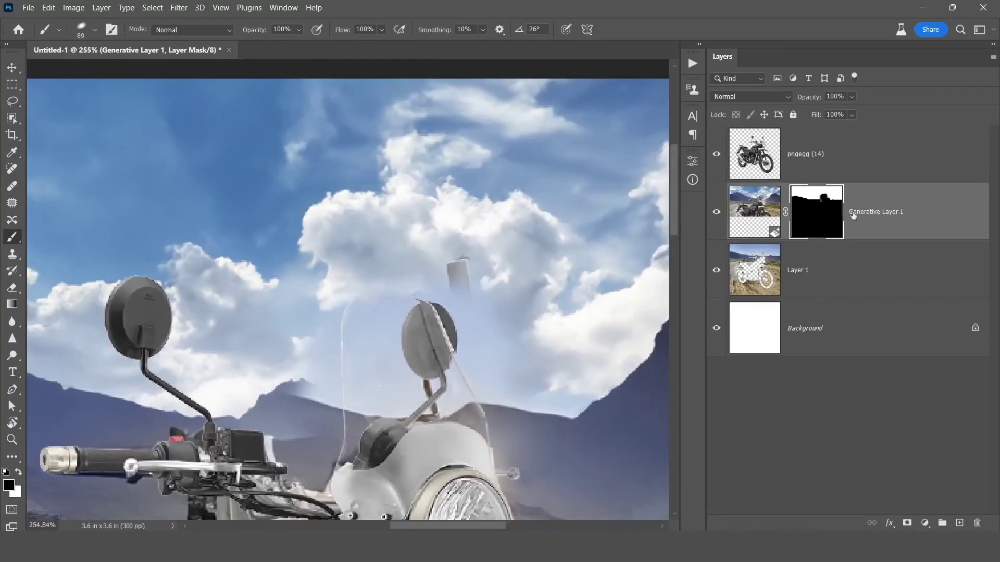
pyautogui.moveTo(376, 263); pyautogui.dragTo(277, 263)
# Rasterize the generated sky layer and clone clouds over the stray fragments above the windshield-side mirror.
pyautogui.rightClick(849, 212)
pyautogui.click(889, 222)
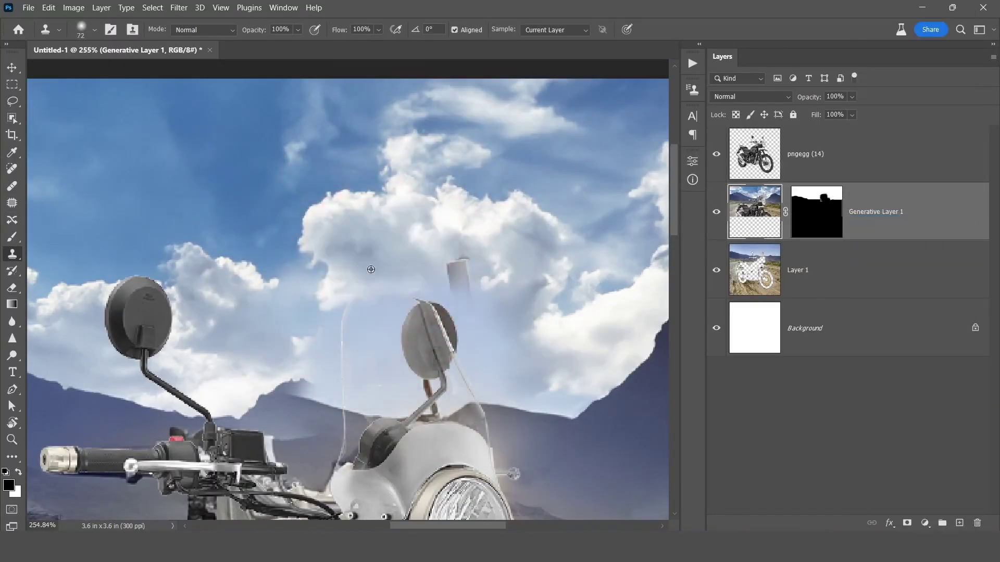
pyautogui.keyDown('alt'); pyautogui.click(368, 266); pyautogui.keyUp('alt')
pyautogui.click(385, 291)
pyautogui.keyDown('alt'); pyautogui.click(479, 272); pyautogui.keyUp('alt')
pyautogui.click(460, 276)
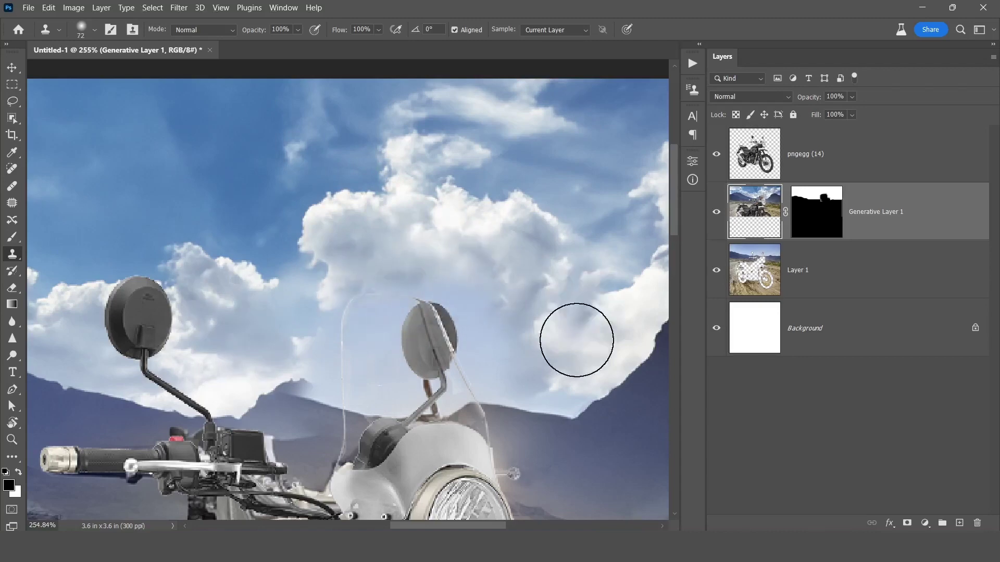
# Paint on the sky layer's mask around the windshield and its mirror to reveal more of the generated clouds.
pyautogui.click(816, 212)
pyautogui.press('b')
pyautogui.moveTo(381, 306)
pyautogui.mouseDown()
pyautogui.moveTo(392, 284)
pyautogui.moveTo(489, 289)
pyautogui.mouseUp()
pyautogui.press('x')
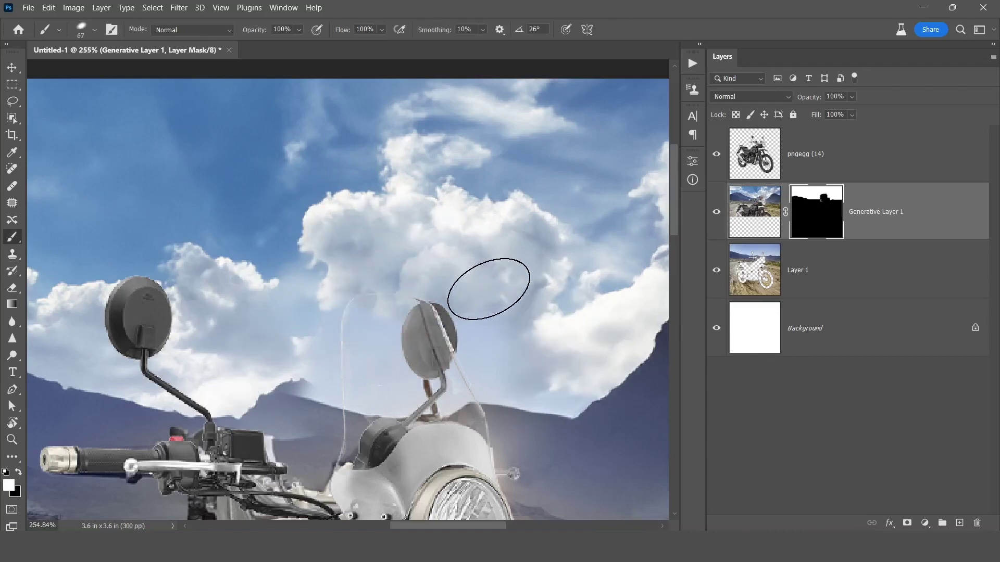
pyautogui.scroll(-7, 513, 346)
pyautogui.scroll(8, 490, 350)
pyautogui.click(527, 353)
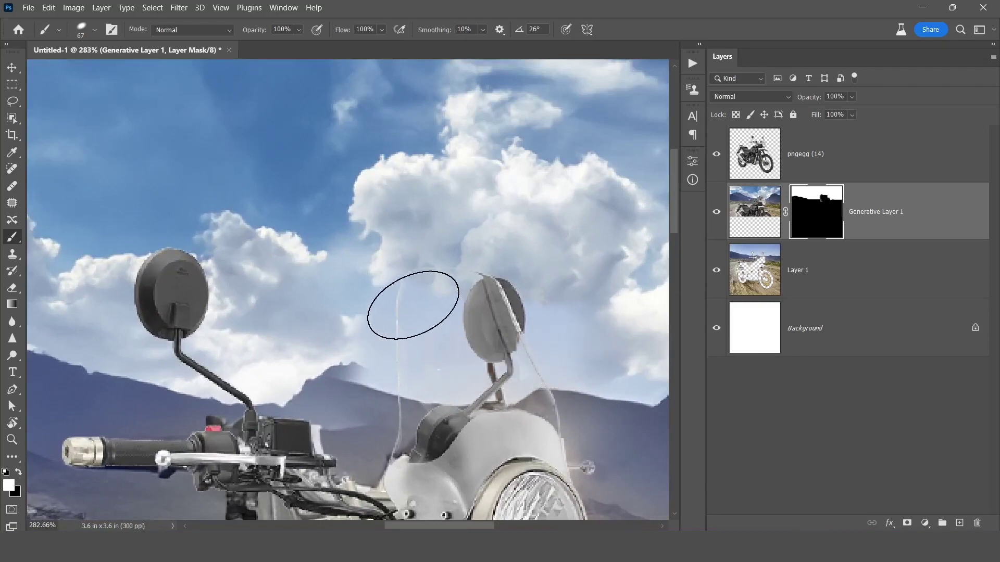
pyautogui.moveTo(416, 335); pyautogui.dragTo(515, 381)
pyautogui.hotkey('ctrl', 'z')
pyautogui.moveTo(360, 304)
pyautogui.mouseDown()
pyautogui.moveTo(424, 313)
pyautogui.moveTo(401, 357)
pyautogui.mouseUp()
# Clone clouds on the sky layer's image over the leftover motorcycle parts behind the windshield and mirror.
pyautogui.click(754, 212)
pyautogui.click(12, 254)
pyautogui.keyDown('alt'); pyautogui.click(398, 210); pyautogui.keyUp('alt')
pyautogui.click(396, 348)
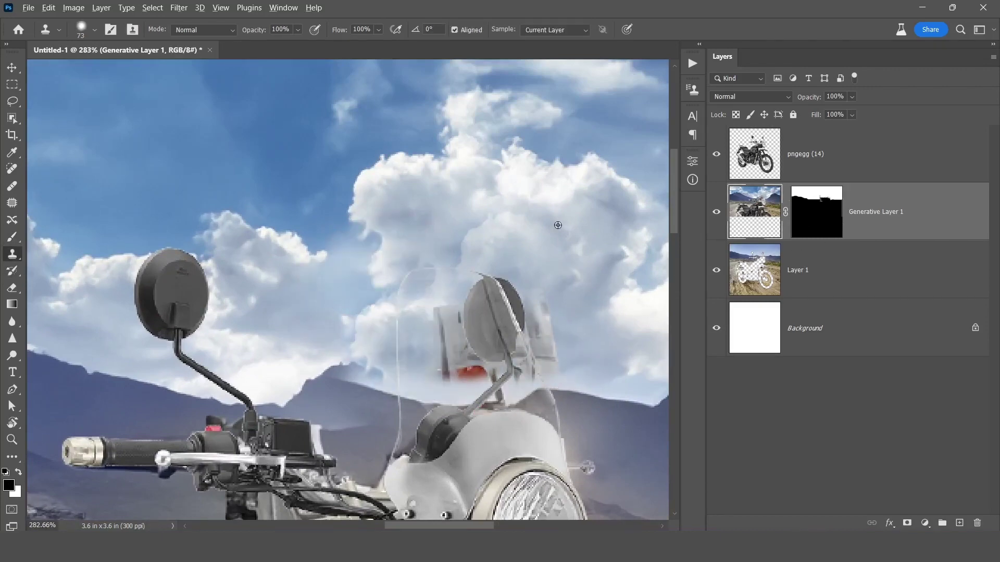
pyautogui.keyDown('alt'); pyautogui.click(557, 225); pyautogui.keyUp('alt')
pyautogui.click(454, 329)
pyautogui.keyDown('alt'); pyautogui.click(583, 266); pyautogui.keyUp('alt')
pyautogui.click(533, 327)
# Reshape the mountain ridge between the handlebar and windshield by painting on the sky layer's mask.
pyautogui.scroll(5, 431, 375)
pyautogui.moveTo(402, 383); pyautogui.dragTo(327, 379)
pyautogui.scroll(2, 328, 385)
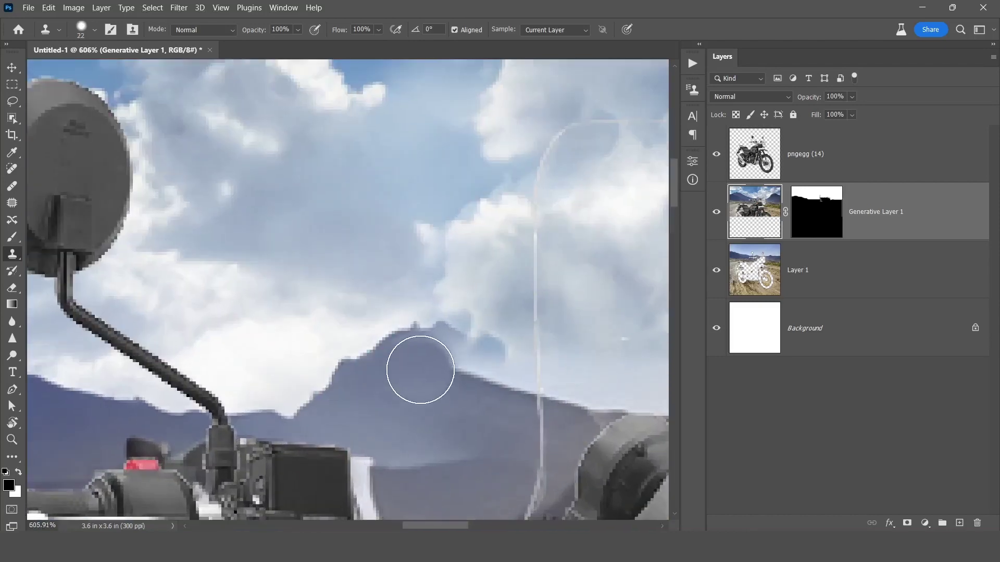
pyautogui.click(816, 212)
pyautogui.press('b')
pyautogui.moveTo(507, 341); pyautogui.dragTo(485, 348)
pyautogui.moveTo(462, 330); pyautogui.dragTo(471, 270)
pyautogui.moveTo(502, 361)
pyautogui.mouseDown()
pyautogui.moveTo(448, 339)
pyautogui.moveTo(350, 337)
pyautogui.mouseUp()
pyautogui.press('x')
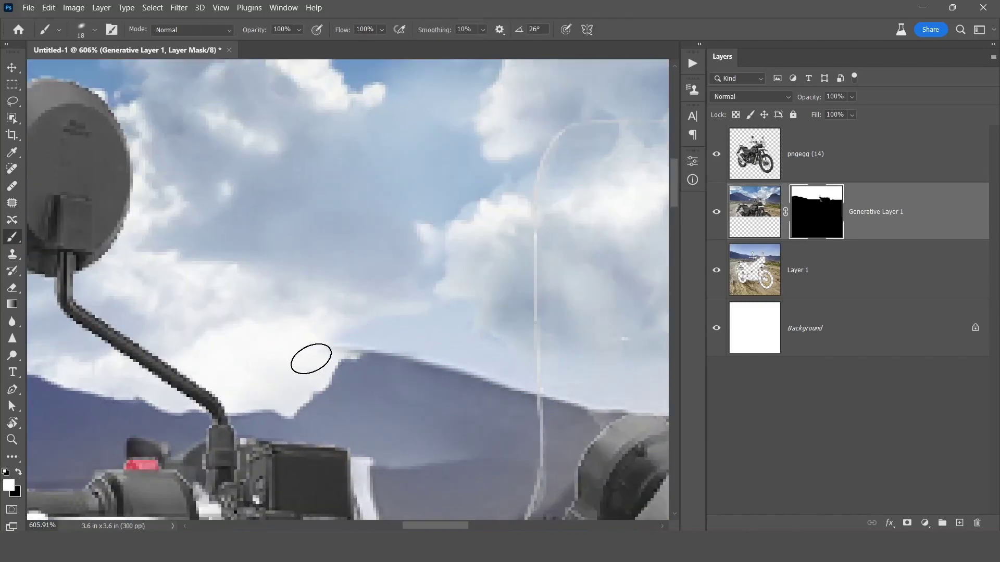
pyautogui.scroll(-10, 457, 236)
pyautogui.scroll(-2, 456, 236)
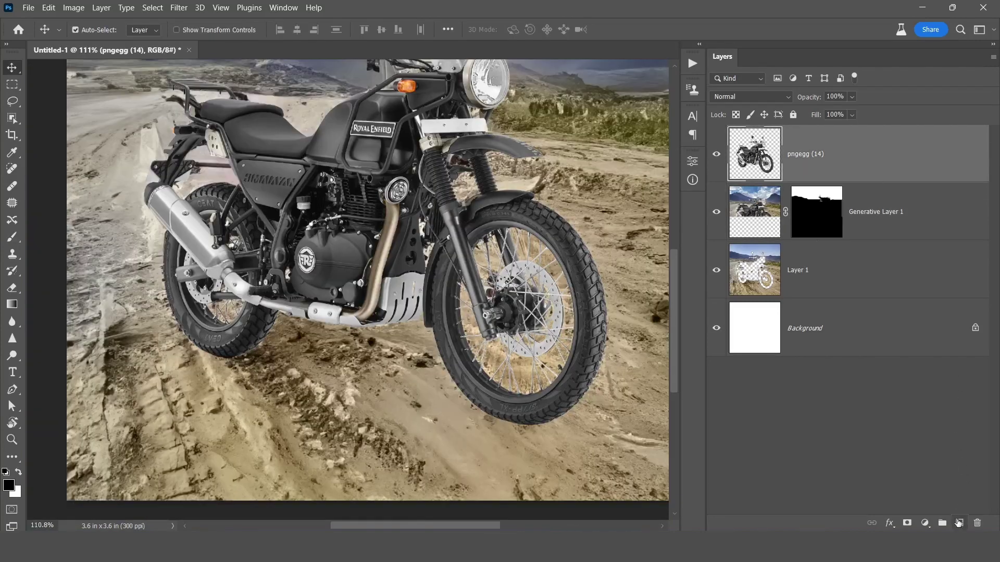
# Create a new layer above the motorcycle and paint one soft black dab near the front wheel with a 0% hardness brush.
pyautogui.click(958, 523)
pyautogui.press('b')
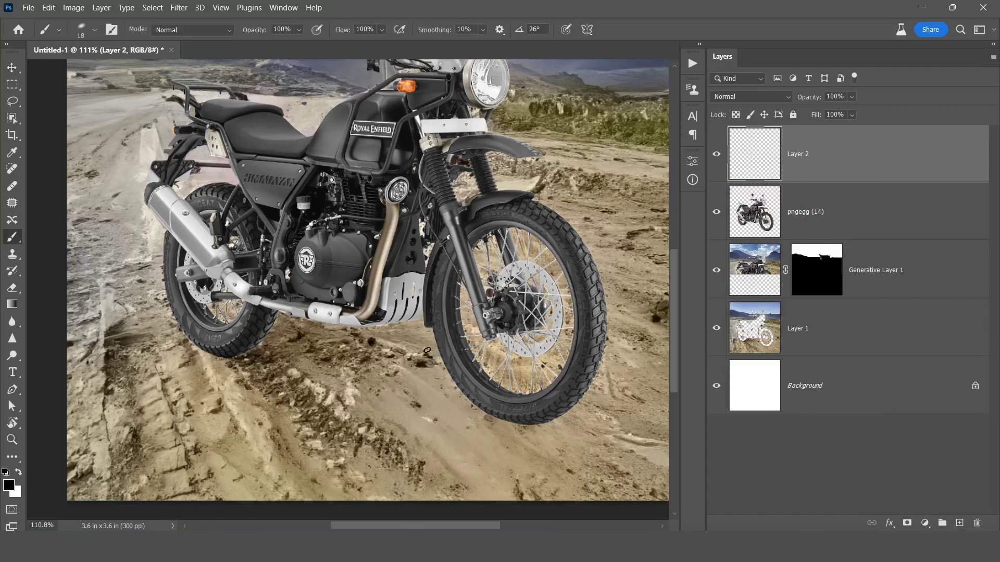
pyautogui.keyDown('alt'); pyautogui.moveTo(421, 350); pyautogui.dragTo(465, 350); pyautogui.keyUp('alt')
pyautogui.rightClick(471, 347)
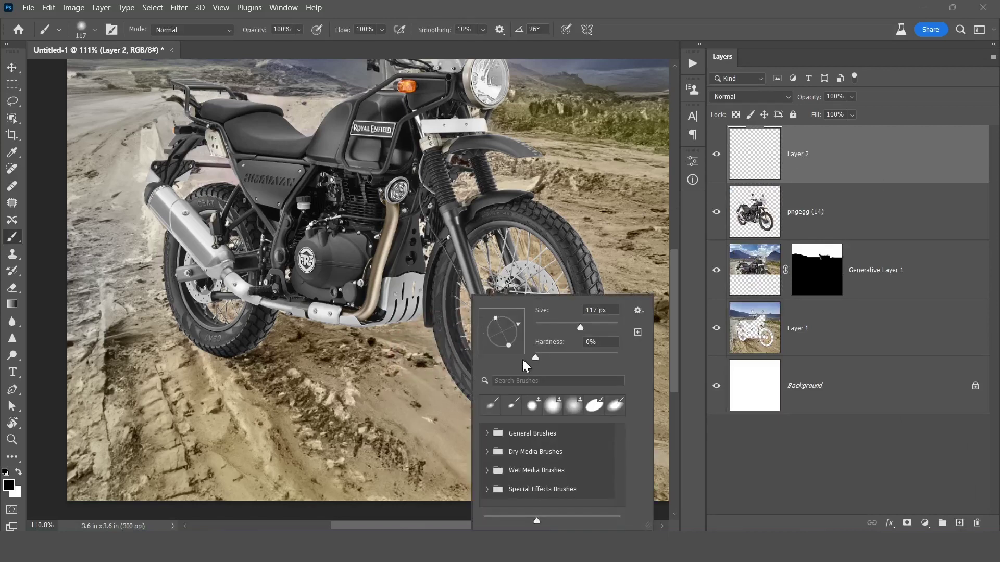
pyautogui.keyDown('alt'); pyautogui.rightClick(382, 369); pyautogui.keyUp('alt')
pyautogui.click(468, 436)
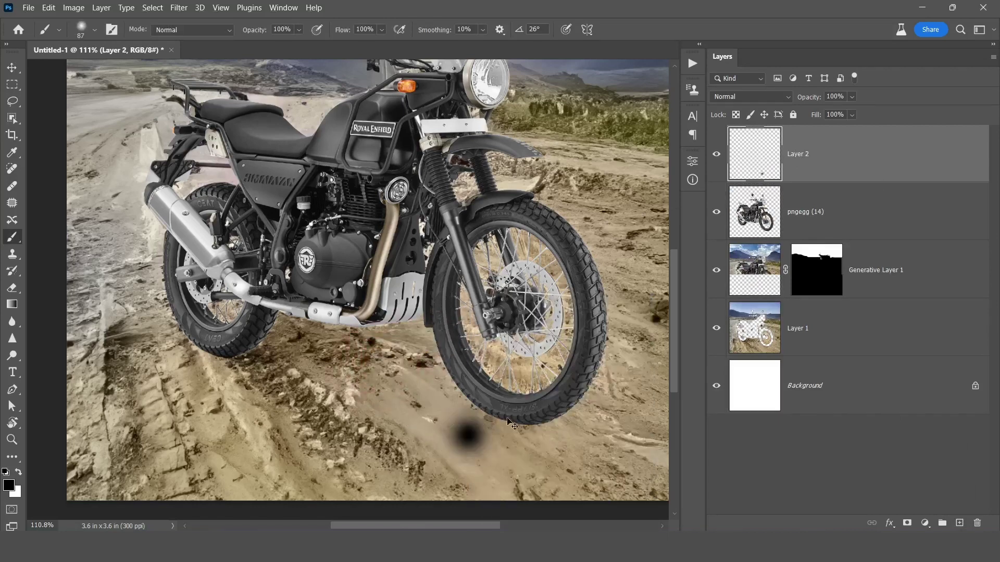
# Transform the black dab into a wide, slanted ground shadow beneath the front wheel.
pyautogui.hotkey('ctrl', 't')
pyautogui.moveTo(508, 433); pyautogui.dragTo(537, 436)
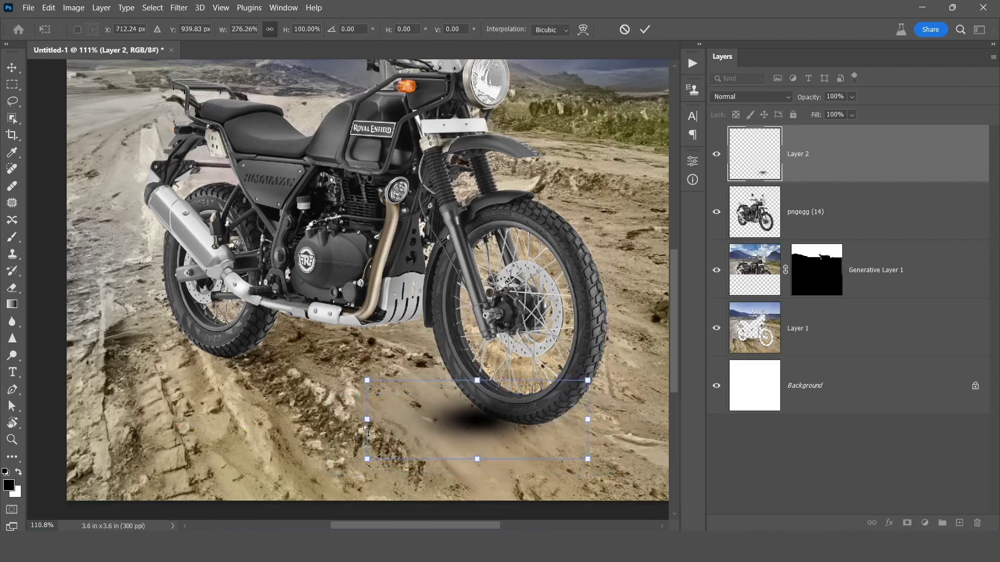
pyautogui.moveTo(364, 425); pyautogui.dragTo(359, 366)
pyautogui.moveTo(458, 395); pyautogui.dragTo(458, 409)
pyautogui.moveTo(586, 471); pyautogui.dragTo(578, 509)
pyautogui.moveTo(587, 392); pyautogui.dragTo(662, 377)
pyautogui.moveTo(359, 415)
pyautogui.mouseDown()
pyautogui.moveTo(291, 427)
pyautogui.moveTo(373, 437)
pyautogui.mouseUp()
pyautogui.moveTo(359, 336)
pyautogui.mouseDown()
pyautogui.moveTo(326, 342)
pyautogui.moveTo(346, 318)
pyautogui.mouseUp()
pyautogui.moveTo(578, 509)
pyautogui.mouseDown()
pyautogui.moveTo(590, 482)
pyautogui.moveTo(609, 496)
pyautogui.mouseUp()
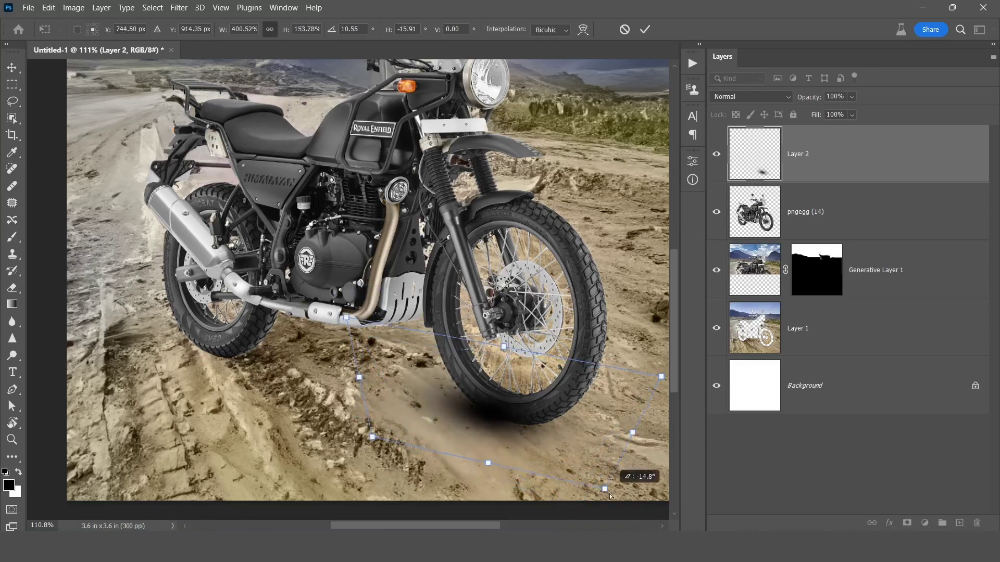
pyautogui.moveTo(566, 459); pyautogui.dragTo(565, 448)
pyautogui.moveTo(660, 365); pyautogui.dragTo(626, 396)
pyautogui.press('Return')
# Move the shadow layer below the motorcycle layer and duplicate the shadow under the rear wheel.
pyautogui.moveTo(861, 156); pyautogui.dragTo(861, 221)
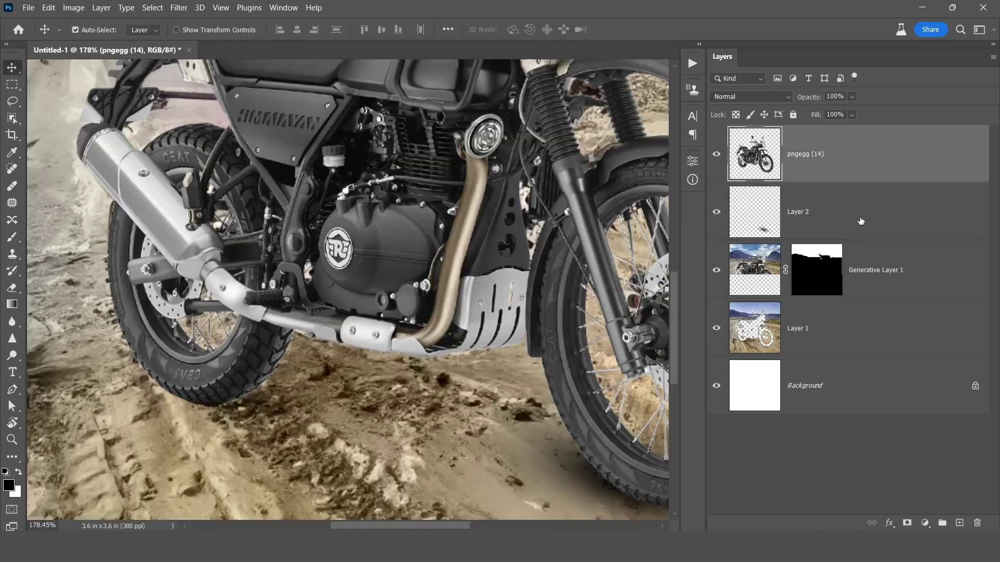
pyautogui.click(861, 221)
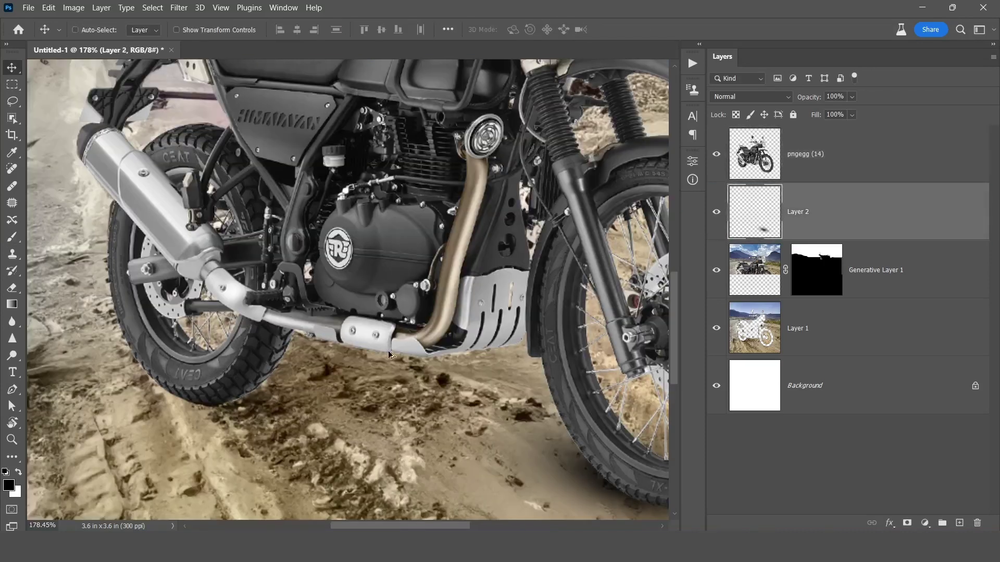
pyautogui.moveTo(389, 354); pyautogui.dragTo(79, 285)
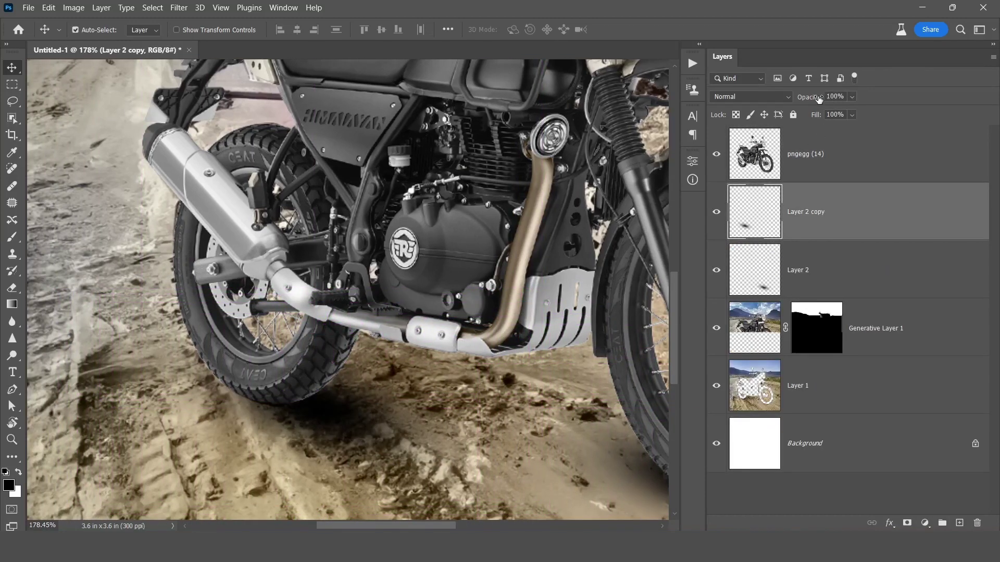
# Set the rear wheel shadow's opacity to 44% and the front wheel shadow's opacity to 57%.
pyautogui.moveTo(770, 101); pyautogui.dragTo(775, 100)
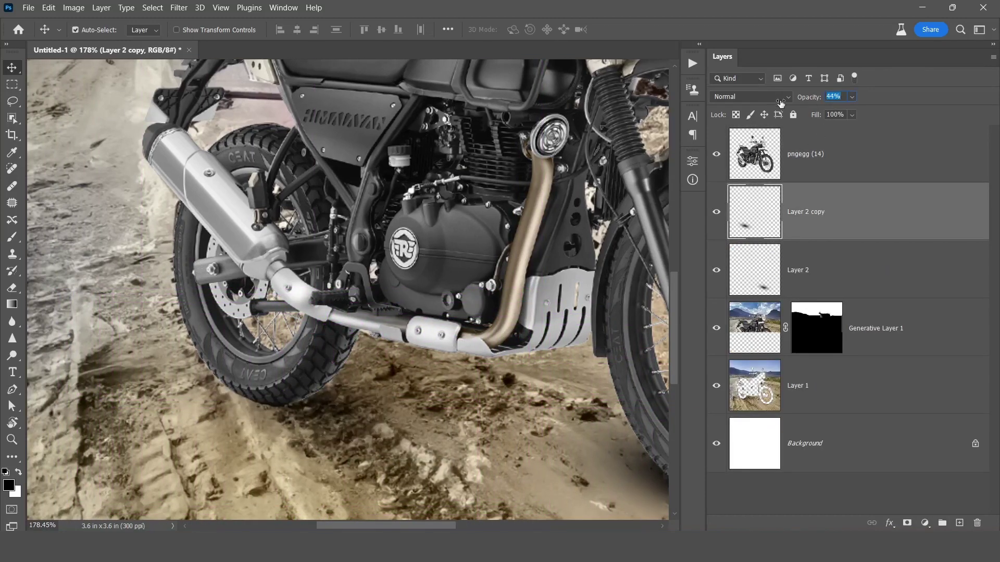
pyautogui.scroll(-3, 397, 311)
pyautogui.moveTo(488, 220); pyautogui.dragTo(444, 276)
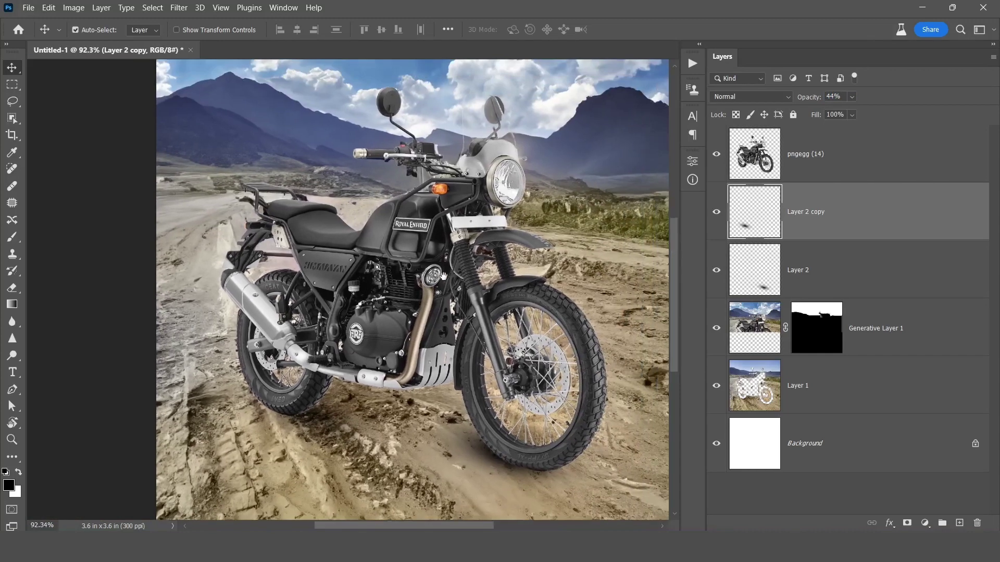
pyautogui.click(813, 252)
pyautogui.moveTo(770, 100); pyautogui.dragTo(769, 100)
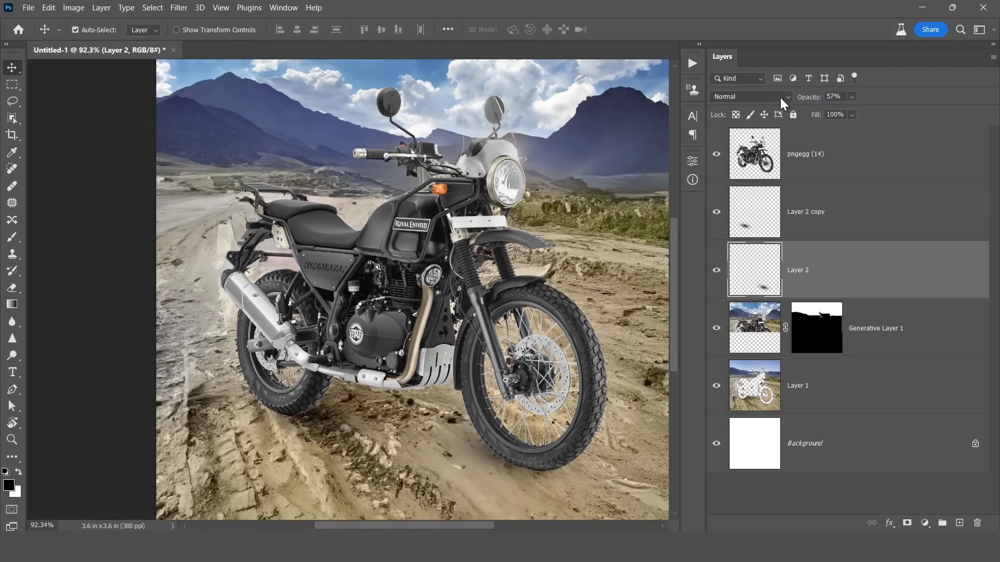
# Create a new layer above the motorcycle layer and clip it to the motorcycle.
pyautogui.click(808, 170)
pyautogui.scroll(-2, 472, 268)
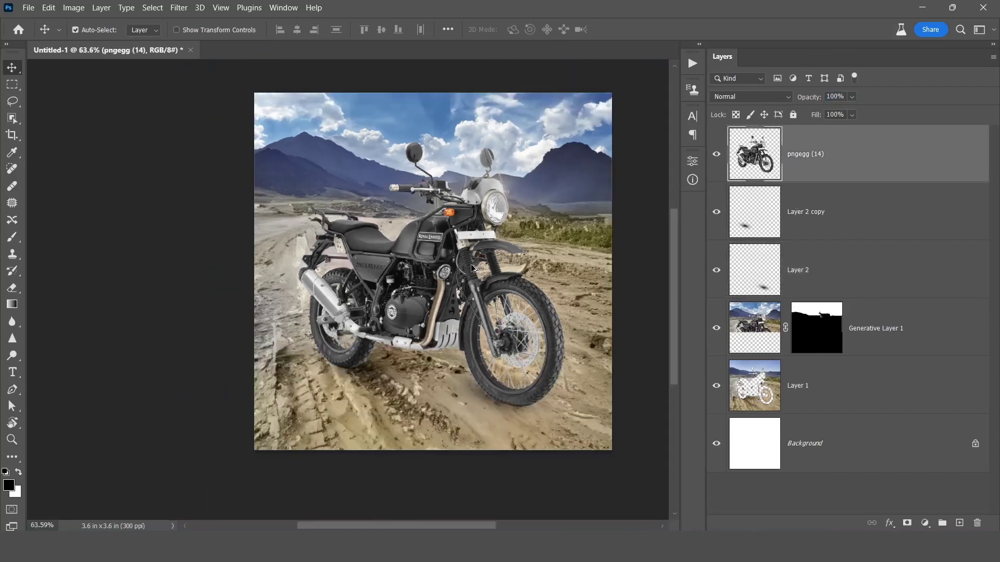
pyautogui.click(958, 523)
pyautogui.keyDown('alt'); pyautogui.click(836, 181); pyautogui.keyUp('alt')
# Paint soft black shading along the lower edges of both tires on the clipped layer.
pyautogui.scroll(5, 505, 409)
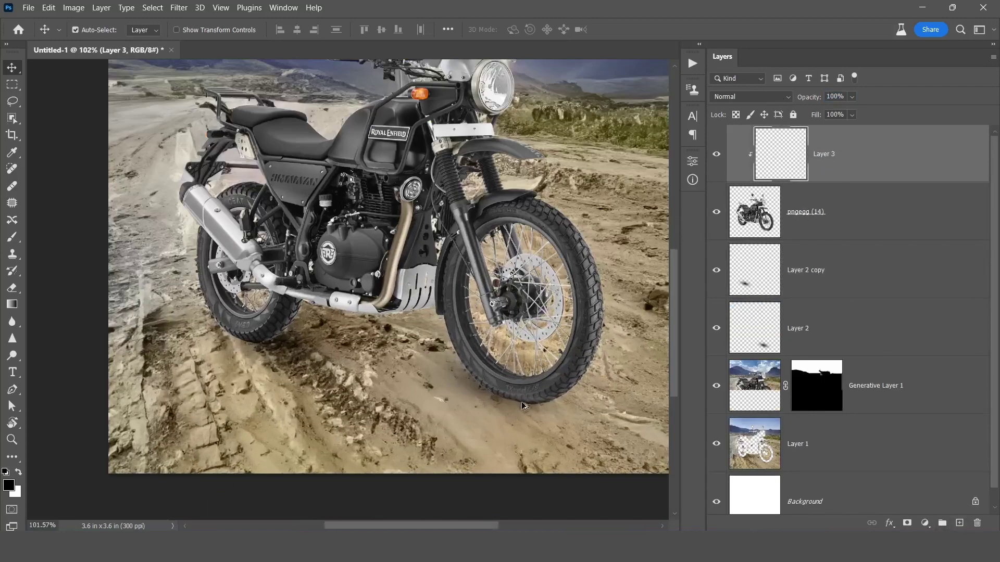
pyautogui.press('b')
pyautogui.keyDown('alt'); pyautogui.moveTo(529, 398); pyautogui.dragTo(510, 394); pyautogui.keyUp('alt')
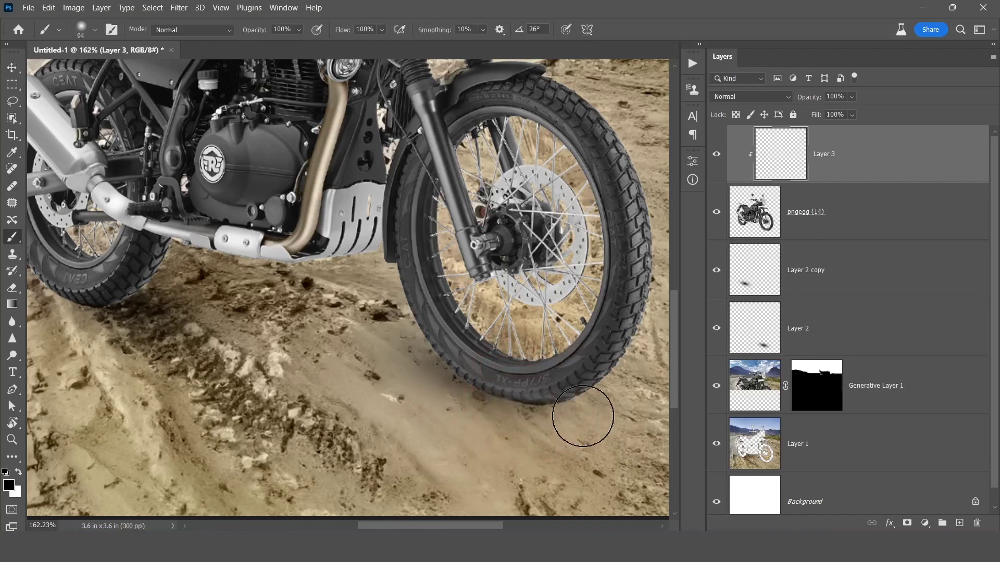
pyautogui.moveTo(582, 419)
pyautogui.mouseDown()
pyautogui.moveTo(468, 424)
pyautogui.moveTo(428, 401)
pyautogui.moveTo(402, 364)
pyautogui.mouseUp()
pyautogui.moveTo(402, 364); pyautogui.dragTo(602, 380)
pyautogui.moveTo(288, 365)
pyautogui.mouseDown()
pyautogui.moveTo(380, 290)
pyautogui.moveTo(362, 324)
pyautogui.mouseUp()
pyautogui.keyDown('alt'); pyautogui.moveTo(379, 277); pyautogui.dragTo(369, 277); pyautogui.keyUp('alt')
pyautogui.moveTo(211, 309); pyautogui.dragTo(270, 341)
pyautogui.moveTo(524, 406); pyautogui.dragTo(342, 370)
pyautogui.press(']')
pyautogui.press(']')
pyautogui.press(']')
pyautogui.press(']')
pyautogui.press(']')
pyautogui.moveTo(397, 308); pyautogui.dragTo(419, 312)
pyautogui.moveTo(590, 405); pyautogui.dragTo(596, 422)
# Fine-tune the placement of the ground shadows on the rear wheel and front wheel shadow layers.
pyautogui.press('v')
pyautogui.click(825, 248)
pyautogui.keyDown('ctrl'); pyautogui.moveTo(508, 424); pyautogui.dragTo(510, 431); pyautogui.keyUp('ctrl')
pyautogui.click(797, 339)
pyautogui.keyDown('ctrl'); pyautogui.moveTo(414, 436); pyautogui.dragTo(427, 444); pyautogui.keyUp('ctrl')
# Clone rough dirt texture on Layer 1 over the smooth ground beneath and in front of the front wheel.
pyautogui.scroll(1, 526, 276)
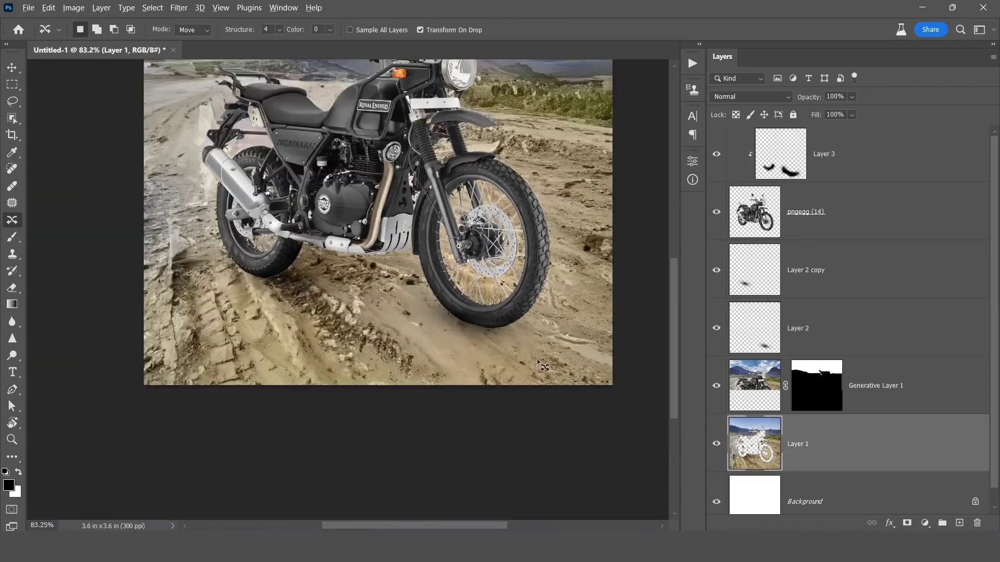
pyautogui.scroll(-2, 542, 366)
pyautogui.scroll(5, 496, 326)
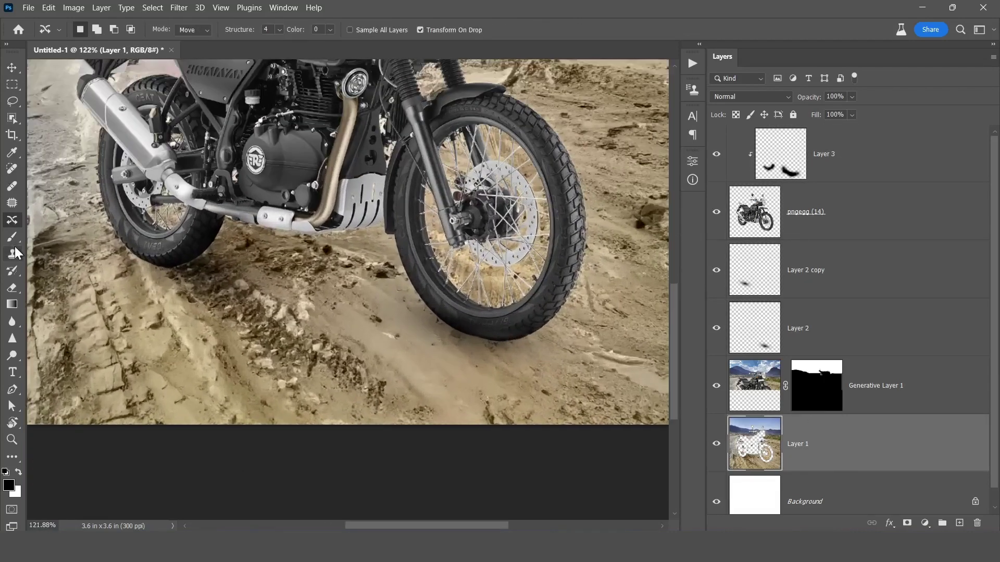
pyautogui.click(15, 247)
pyautogui.keyDown('alt'); pyautogui.moveTo(331, 327); pyautogui.dragTo(355, 330); pyautogui.keyUp('alt')
pyautogui.moveTo(275, 280)
pyautogui.keyDown('alt'); pyautogui.mouseDown()
pyautogui.moveTo(288, 282)
pyautogui.moveTo(238, 296)
pyautogui.mouseUp(); pyautogui.keyUp('alt')
pyautogui.keyDown('alt'); pyautogui.click(211, 279); pyautogui.keyUp('alt')
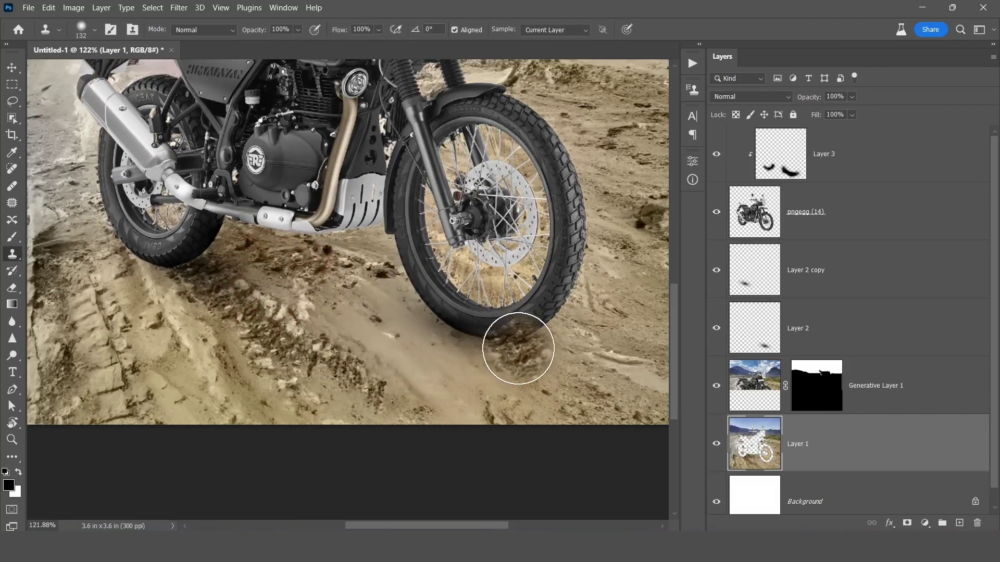
pyautogui.moveTo(522, 343)
pyautogui.mouseDown()
pyautogui.moveTo(563, 370)
pyautogui.moveTo(443, 338)
pyautogui.mouseUp()
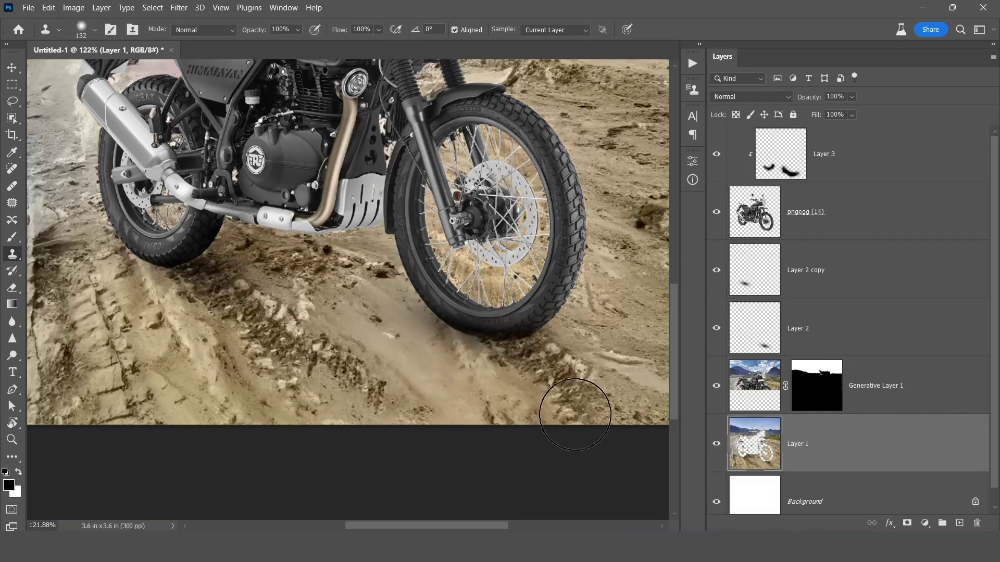
pyautogui.moveTo(580, 417); pyautogui.dragTo(531, 398)
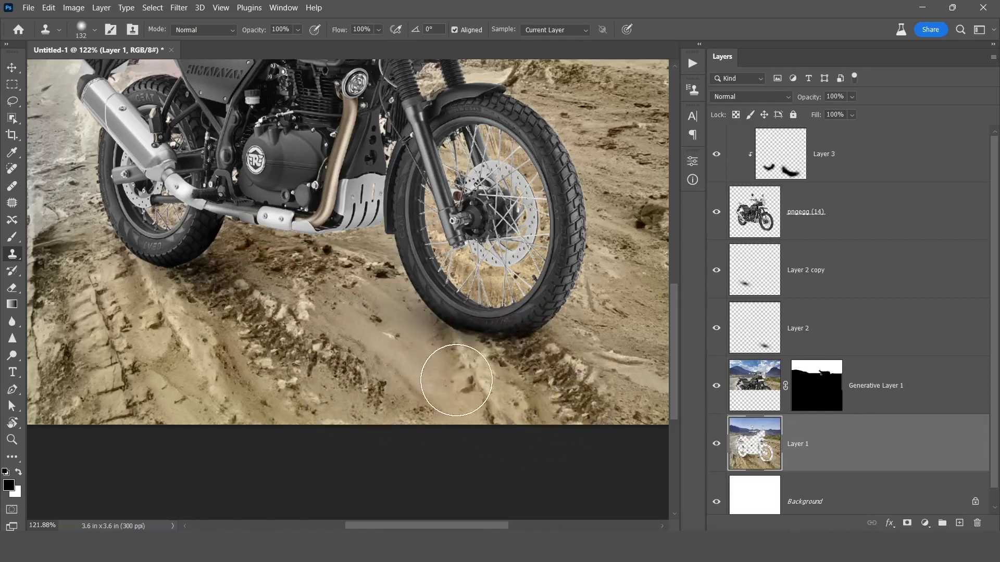
pyautogui.scroll(-4, 499, 433)
pyautogui.scroll(3, 436, 350)
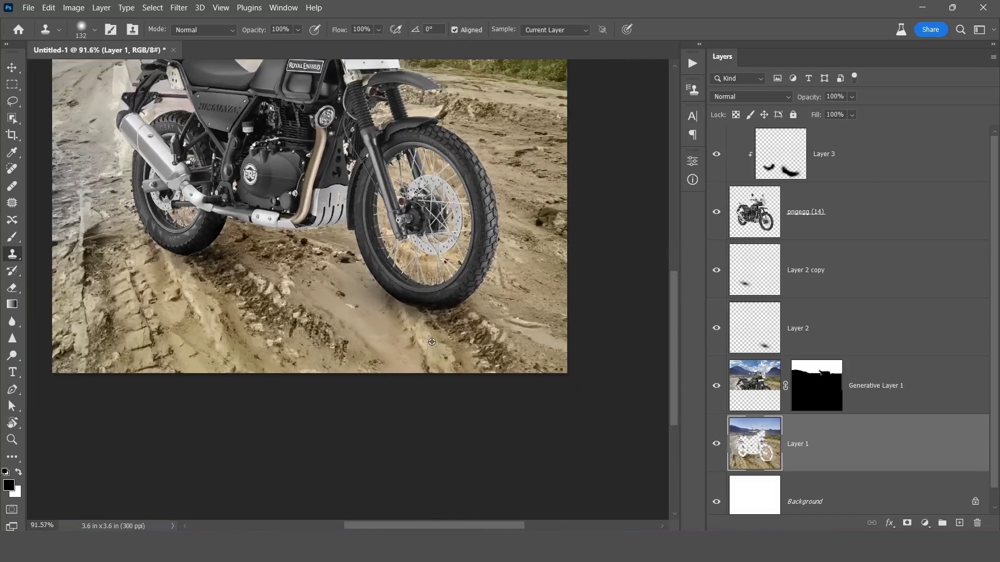
pyautogui.moveTo(442, 304); pyautogui.dragTo(368, 328)
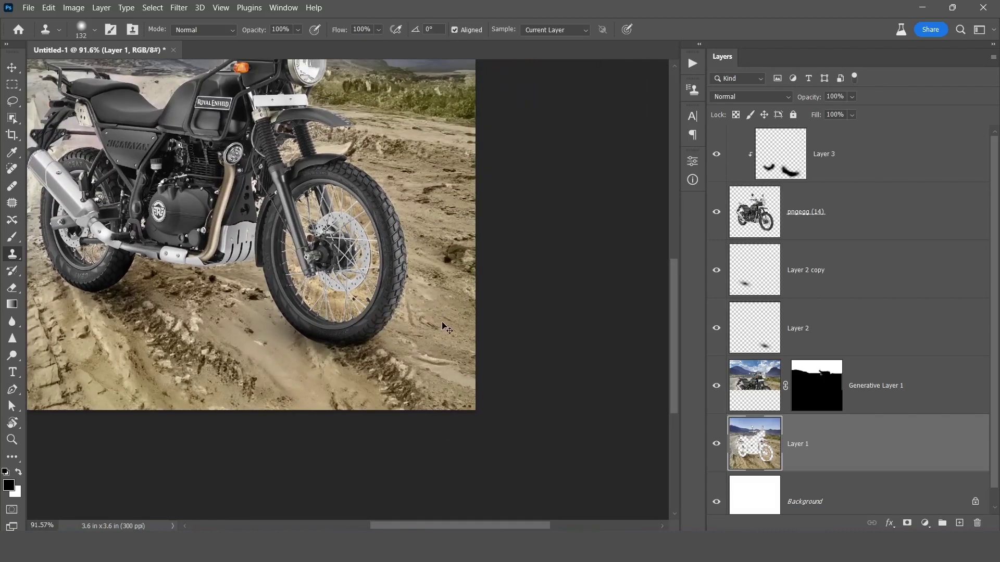
# Add a Brightness/Contrast adjustment clipped to the motorcycle layer, with contrast 43 and brightness -84.
pyautogui.scroll(-2, 442, 322)
pyautogui.scroll(-1, 425, 352)
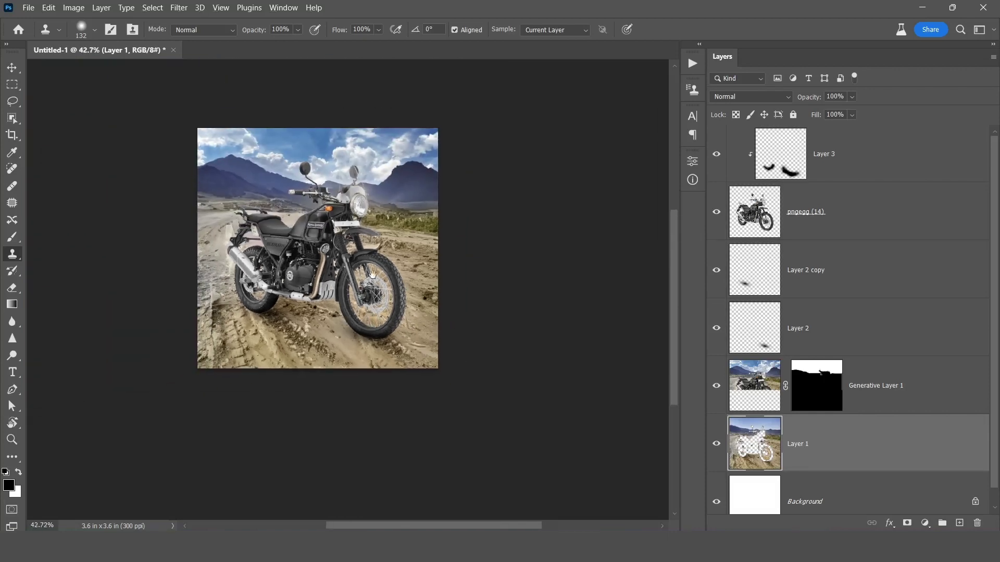
pyautogui.scroll(3, 372, 281)
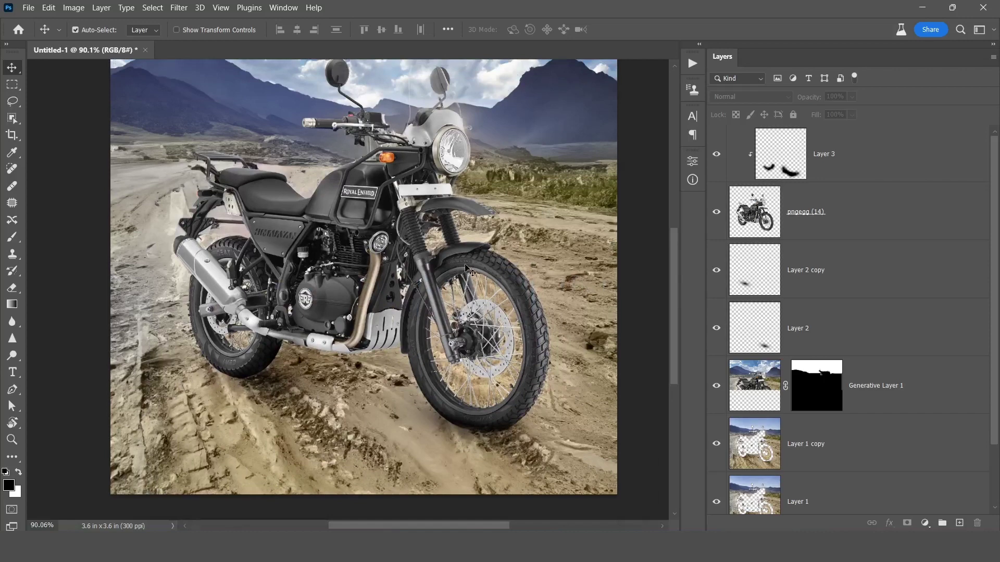
pyautogui.click(467, 268)
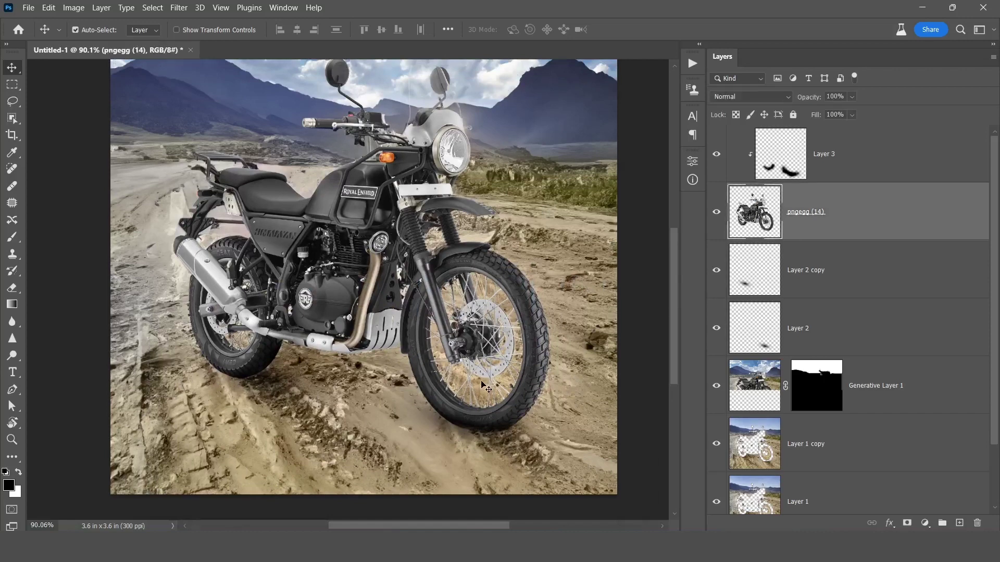
pyautogui.scroll(-2, 486, 390)
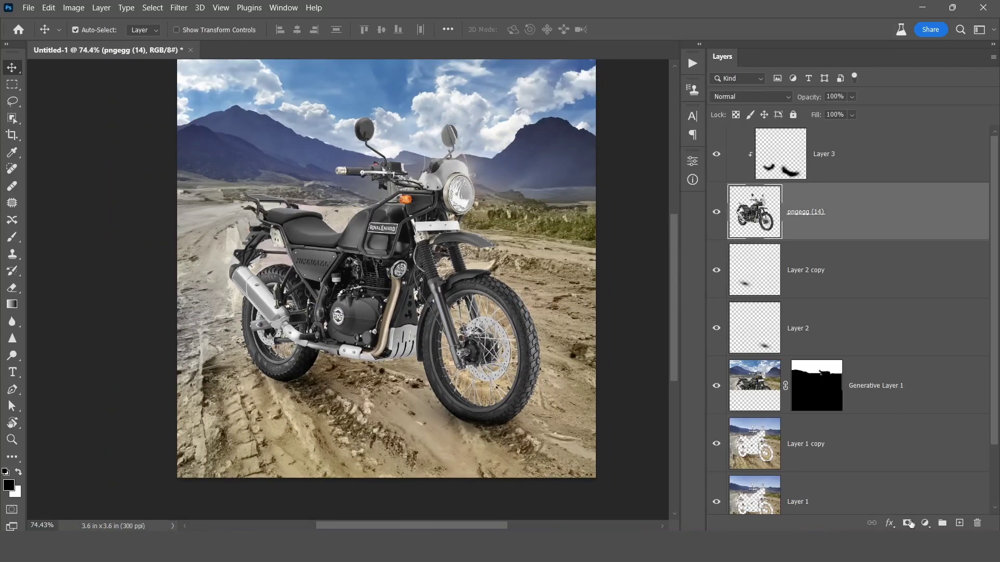
pyautogui.click(925, 523)
pyautogui.click(930, 340)
pyautogui.click(585, 387)
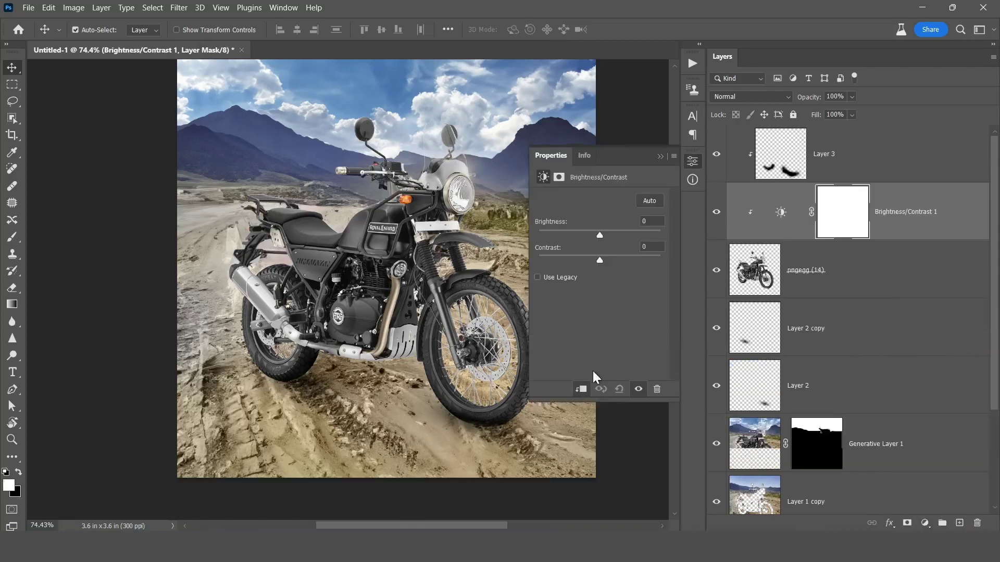
pyautogui.moveTo(618, 263); pyautogui.dragTo(631, 263)
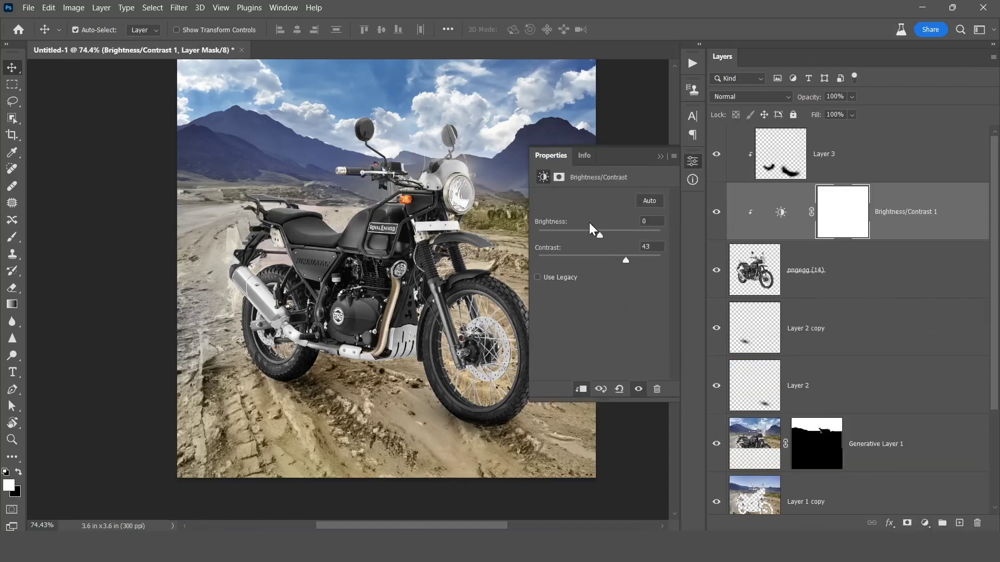
pyautogui.moveTo(589, 232); pyautogui.dragTo(564, 233)
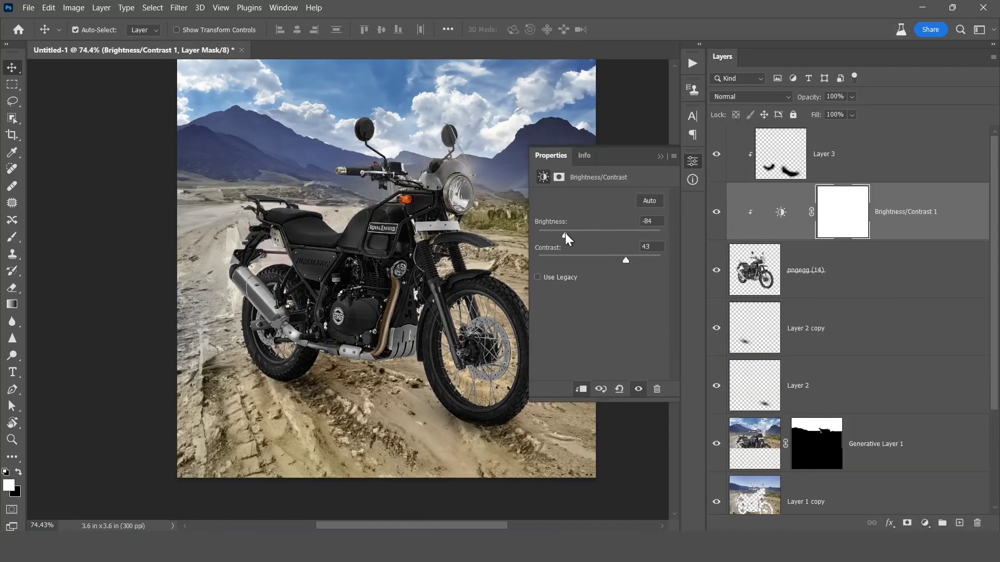
# Paint soft black on the Brightness/Contrast mask over the front tire, headlight, tank, seat and rear of the motorcycle.
pyautogui.moveTo(397, 207)
pyautogui.mouseDown()
pyautogui.moveTo(375, 250)
pyautogui.moveTo(449, 274)
pyautogui.moveTo(480, 272)
pyautogui.mouseUp()
pyautogui.click(829, 213)
pyautogui.press('b')
pyautogui.click(660, 156)
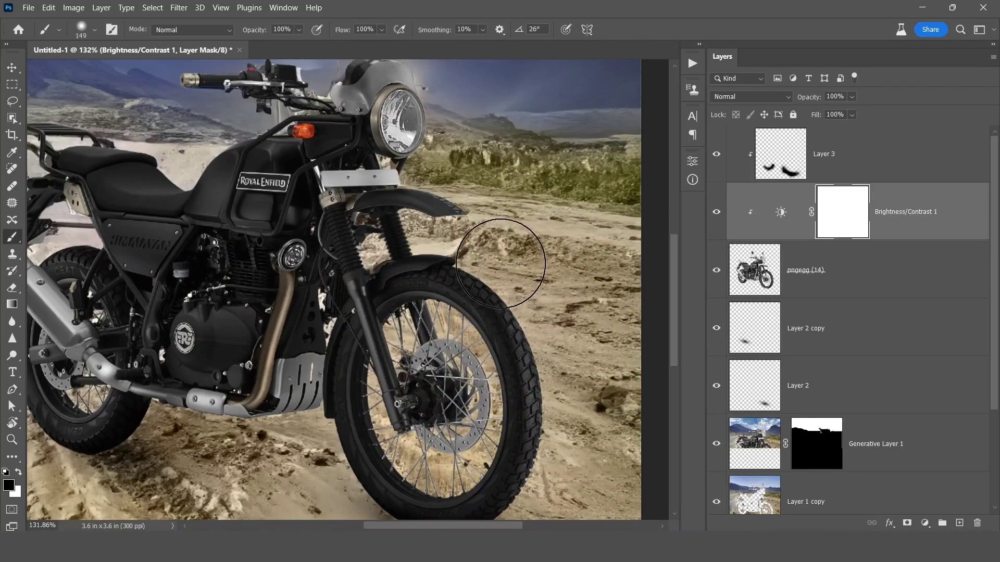
pyautogui.moveTo(505, 263); pyautogui.dragTo(570, 427)
pyautogui.moveTo(392, 104)
pyautogui.mouseDown()
pyautogui.moveTo(479, 83)
pyautogui.moveTo(495, 238)
pyautogui.mouseUp()
pyautogui.moveTo(495, 234)
pyautogui.mouseDown()
pyautogui.moveTo(424, 125)
pyautogui.moveTo(307, 198)
pyautogui.mouseUp()
pyautogui.scroll(5, 293, 309)
pyautogui.moveTo(241, 257)
pyautogui.mouseDown()
pyautogui.moveTo(450, 263)
pyautogui.moveTo(261, 270)
pyautogui.mouseUp()
pyautogui.moveTo(250, 273); pyautogui.dragTo(383, 155)
pyautogui.moveTo(323, 222); pyautogui.dragTo(332, 312)
pyautogui.moveTo(334, 359)
pyautogui.mouseDown()
pyautogui.moveTo(403, 182)
pyautogui.moveTo(408, 354)
pyautogui.mouseUp()
pyautogui.click(513, 129)
pyautogui.scroll(-6, 399, 283)
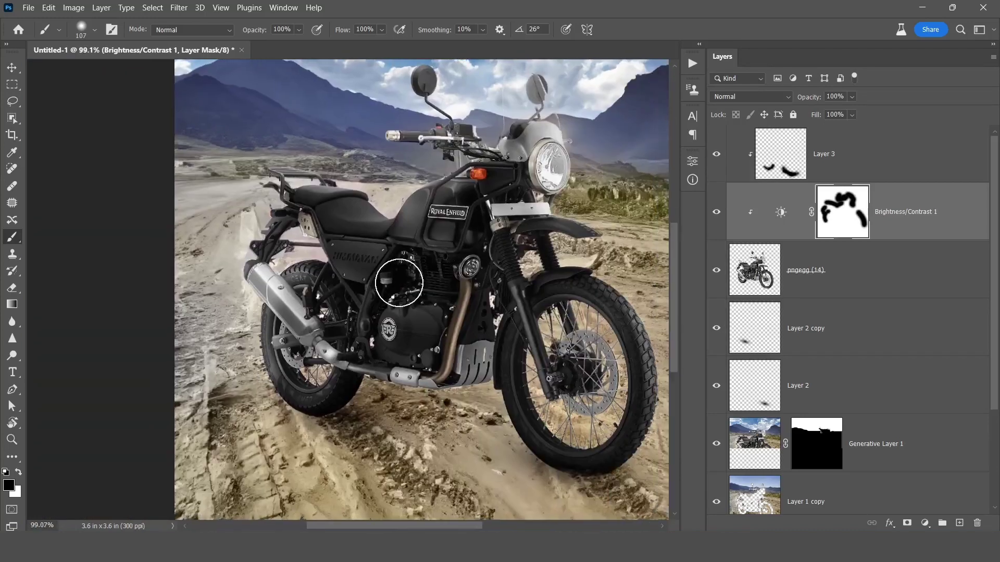
# Extend the black painting on the Brightness/Contrast mask to the front wheel hub and around the tank and headlight, using a larger brush.
pyautogui.scroll(3, 573, 291)
pyautogui.press(']')
pyautogui.click(528, 255)
pyautogui.click(438, 188)
pyautogui.hotkey('ctrl', 'z')
pyautogui.press(']')
pyautogui.press(']')
pyautogui.press(']')
pyautogui.click(485, 211)
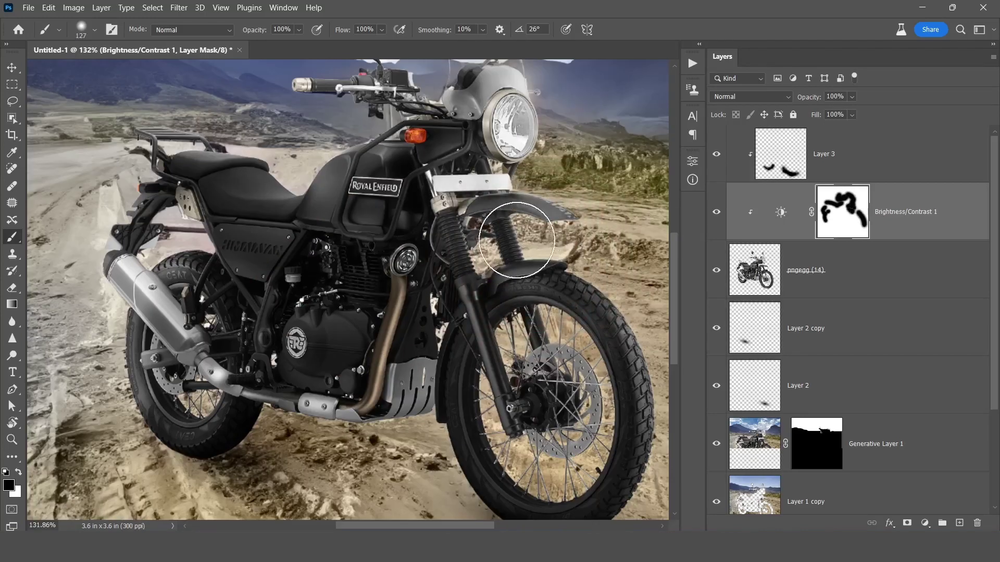
pyautogui.hotkey('ctrl', 'z')
pyautogui.click(448, 141)
pyautogui.scroll(-5, 446, 139)
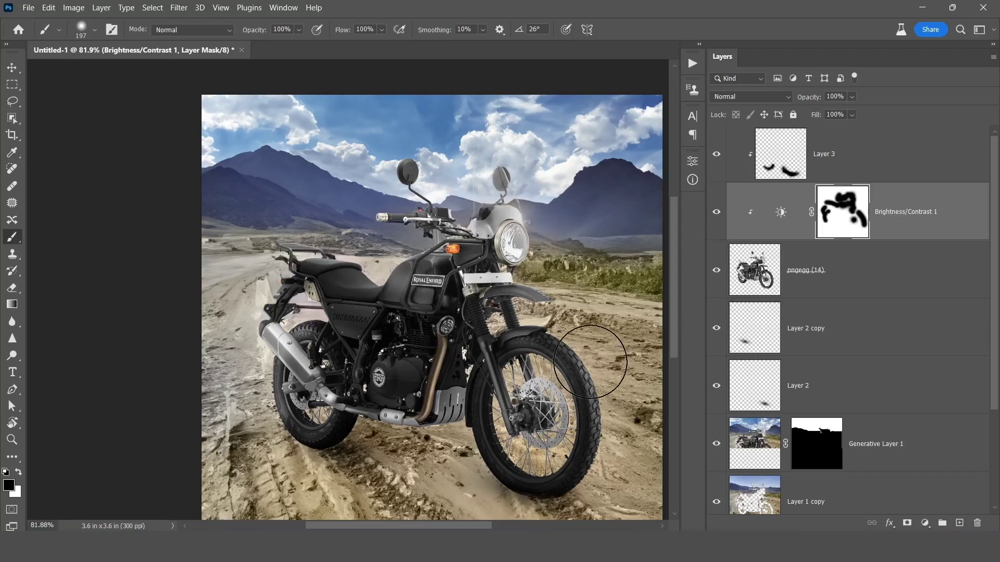
pyautogui.scroll(1, 592, 312)
pyautogui.press('[')
pyautogui.scroll(-2, 428, 289)
pyautogui.moveTo(428, 289); pyautogui.dragTo(362, 299)
# Create a new layer above Layer 3 and dab one large soft white glow on it beside the motorcycle's mirror.
pyautogui.click(842, 154)
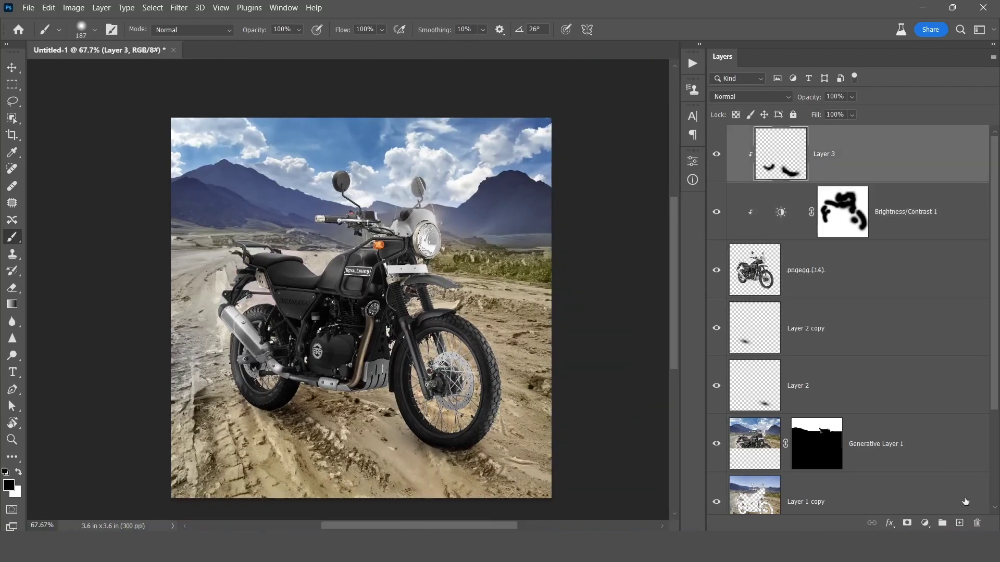
pyautogui.click(958, 522)
pyautogui.keyDown('alt'); pyautogui.moveTo(462, 195); pyautogui.dragTo(485, 194); pyautogui.keyUp('alt')
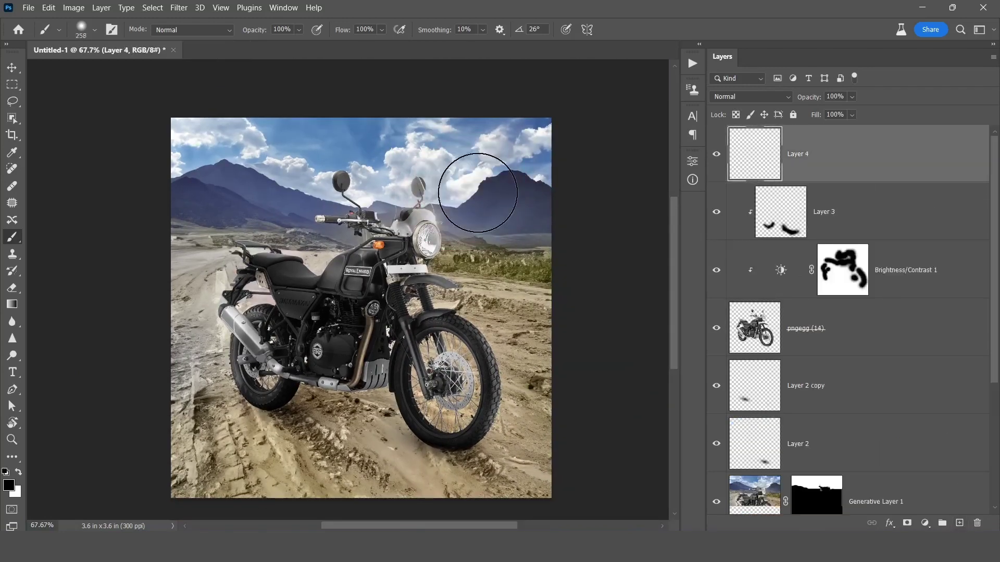
pyautogui.rightClick(481, 192)
pyautogui.press('Return')
pyautogui.click(459, 186)
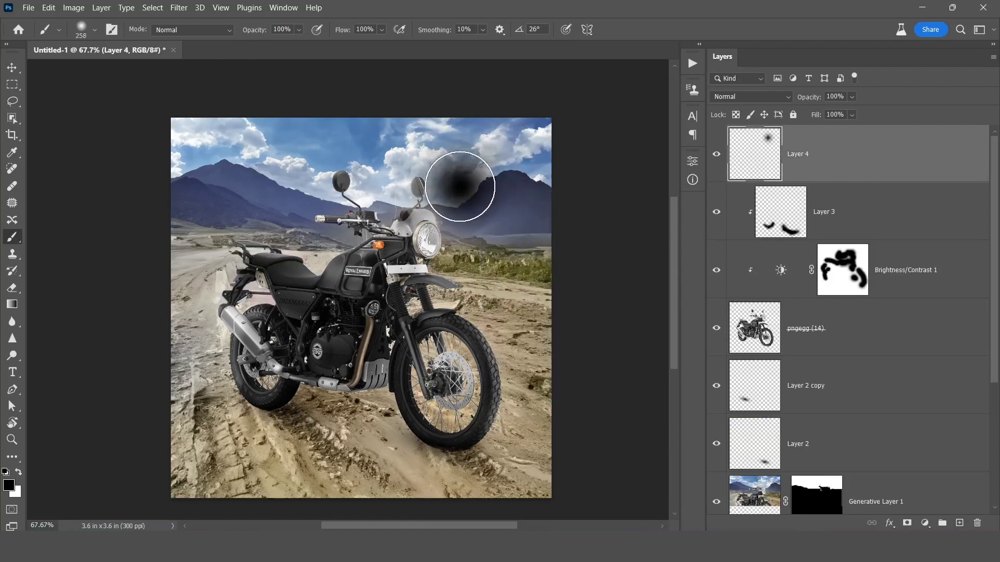
pyautogui.hotkey('ctrl', 'z')
pyautogui.press('x')
pyautogui.click(433, 188)
# Transform the white glow and move it to the upper-right corner of the sky.
pyautogui.hotkey('ctrl', 't')
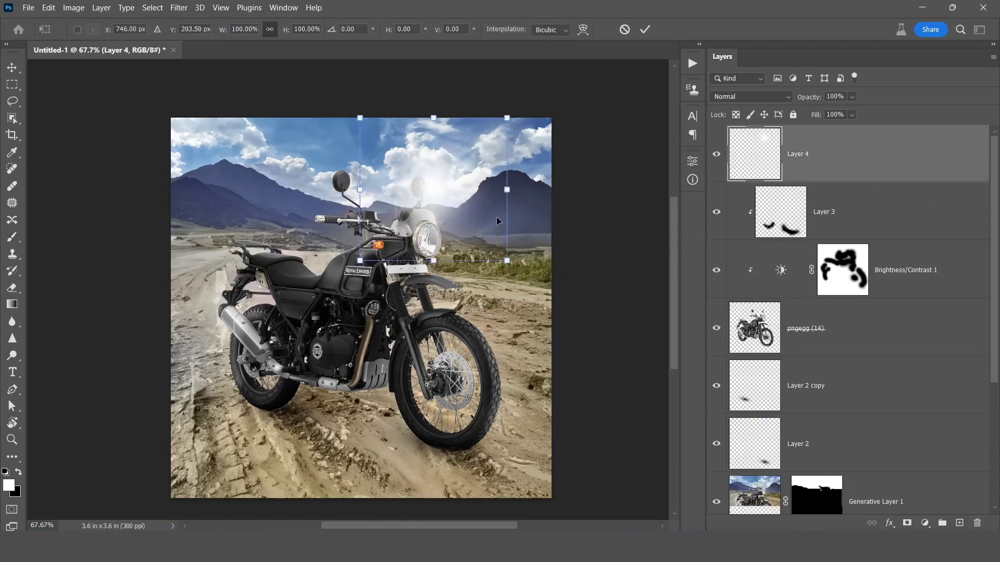
pyautogui.moveTo(503, 194); pyautogui.dragTo(545, 210)
pyautogui.moveTo(540, 292); pyautogui.dragTo(541, 182)
pyautogui.moveTo(550, 222); pyautogui.dragTo(601, 235)
pyautogui.moveTo(554, 220); pyautogui.dragTo(572, 211)
pyautogui.press('Return')
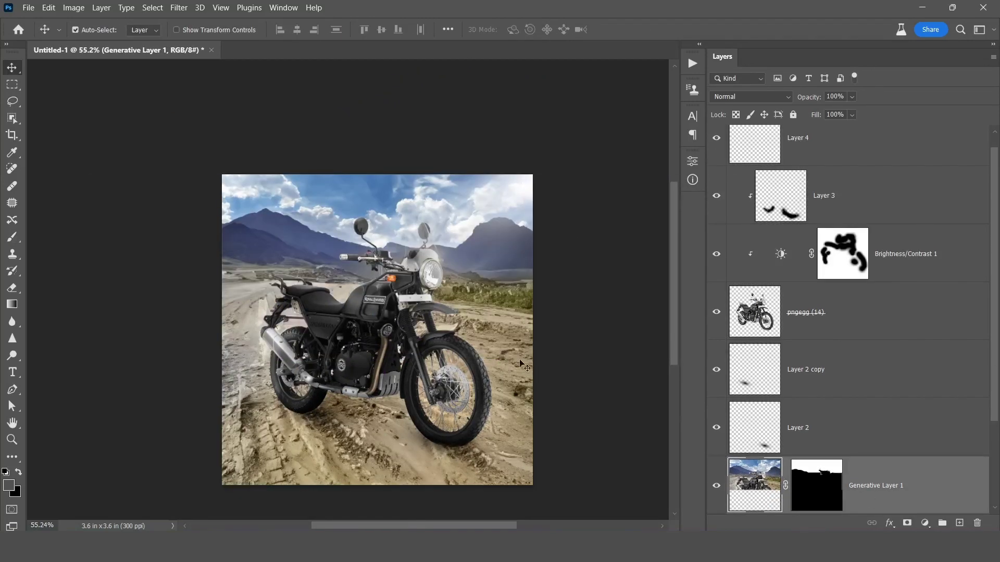
# Delete Generative Layer 1 with the replaced sky and add a Hue/Saturation adjustment layer above Layer 1.
pyautogui.scroll(-2, 925, 443)
pyautogui.press('Delete')
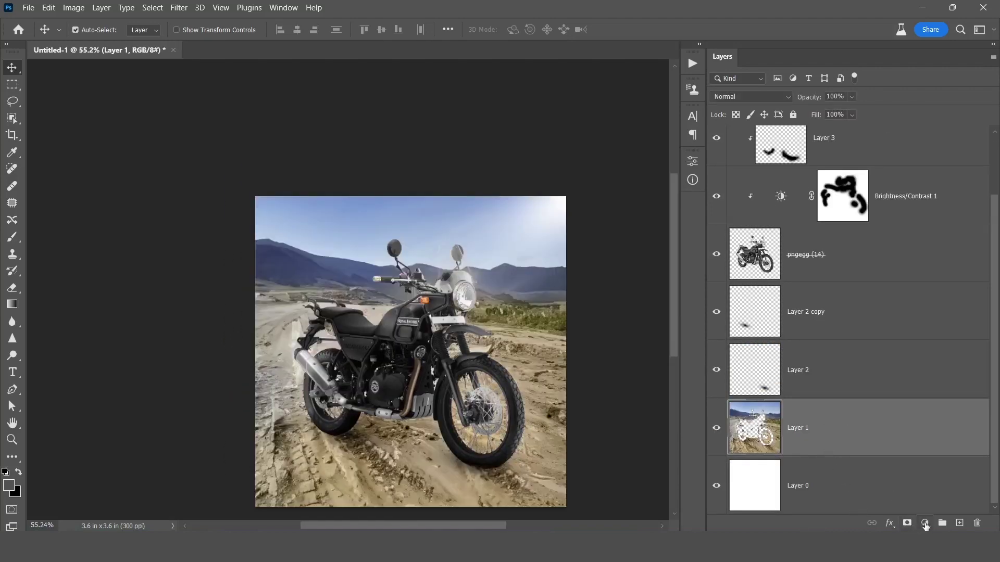
pyautogui.click(925, 526)
pyautogui.click(923, 398)
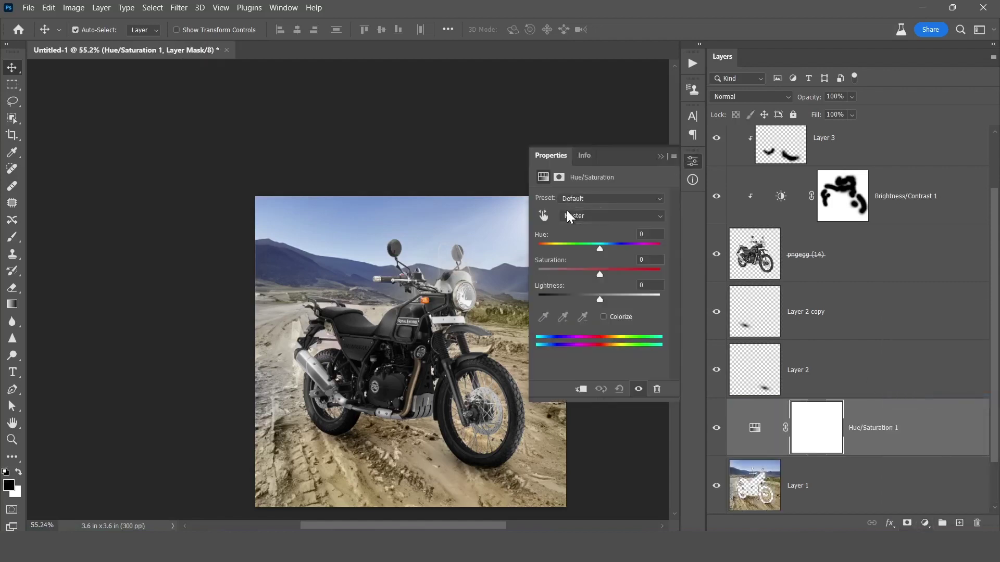
# Sample the sky's Blues in the Hue/Saturation adjustment and set hue to -40, saturation to -21 and lightness to +10.
pyautogui.click(541, 216)
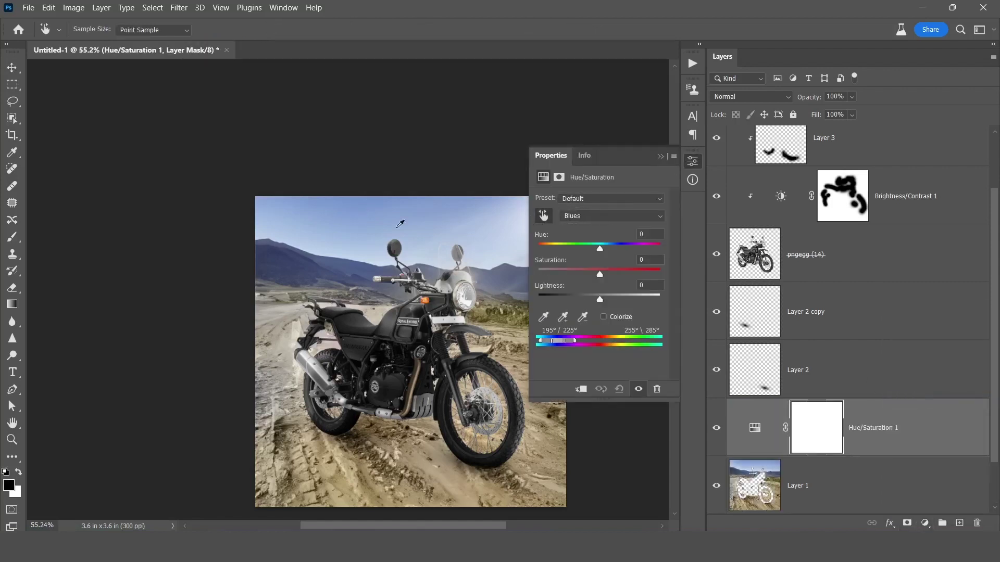
pyautogui.moveTo(604, 252); pyautogui.dragTo(583, 248)
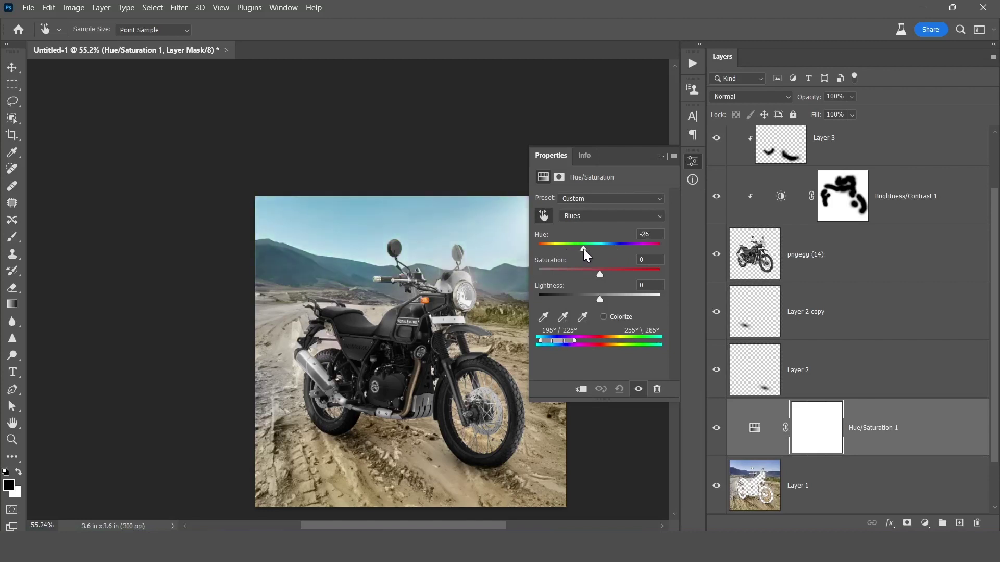
pyautogui.moveTo(426, 259); pyautogui.dragTo(367, 227)
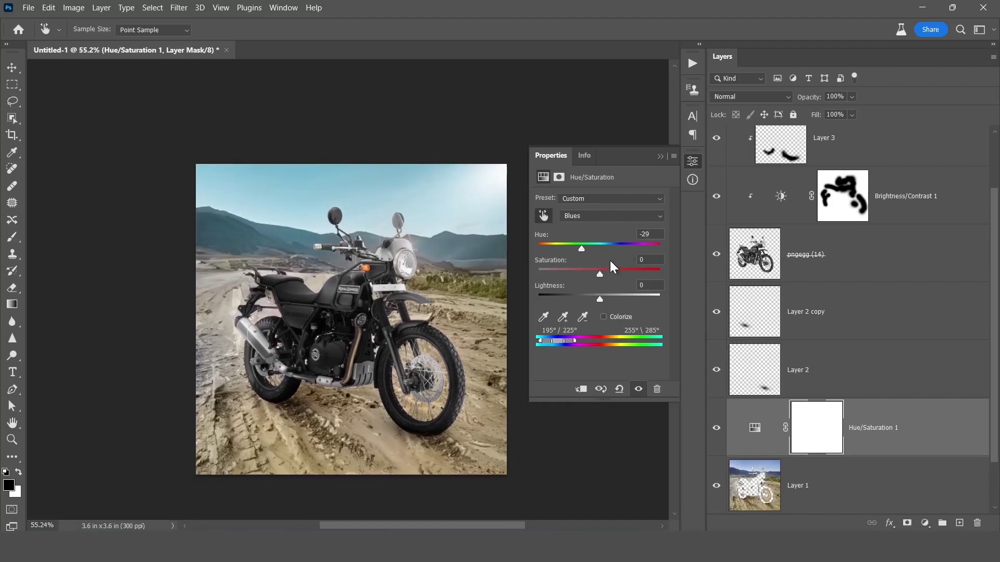
pyautogui.moveTo(599, 275); pyautogui.dragTo(591, 274)
pyautogui.moveTo(598, 299); pyautogui.dragTo(605, 299)
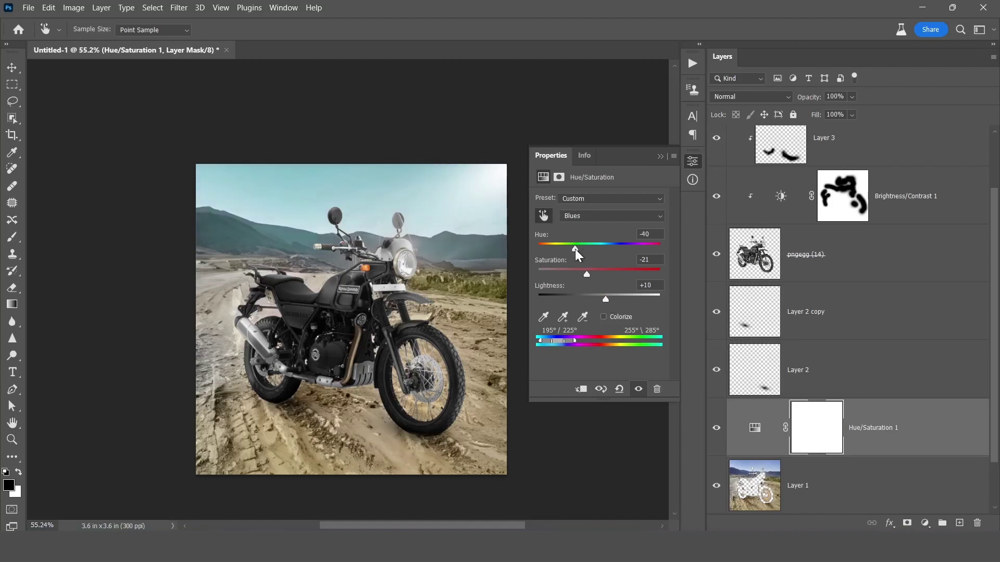
pyautogui.click(659, 155)
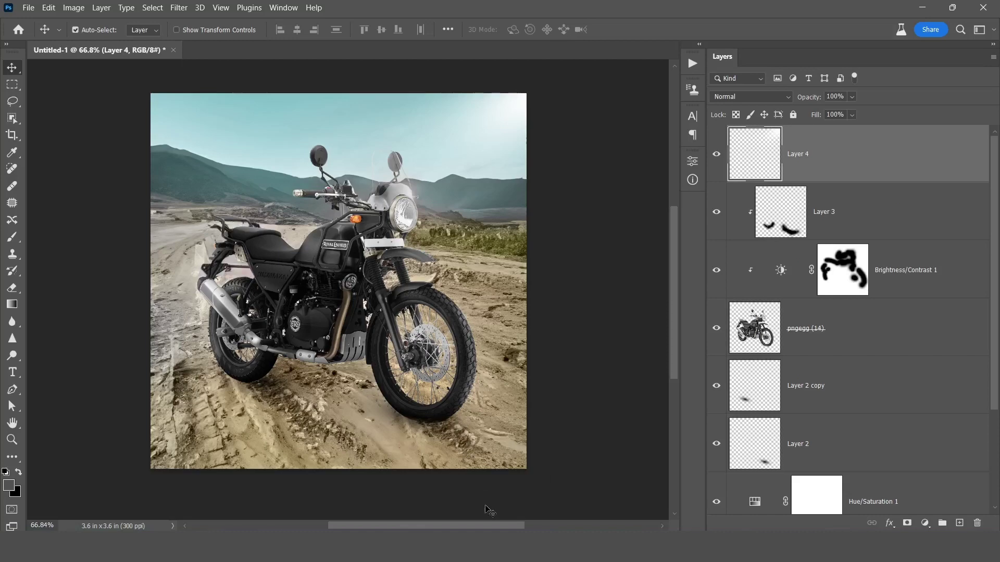
# Bring the royal-enfield_ck2u3b logo file into the poster, scale it down and place it near the top of the sky.
pyautogui.hotkey('alt', 'Tab')
pyautogui.moveTo(405, 186); pyautogui.dragTo(309, 187)
pyautogui.hotkey('alt', 'Tab')
pyautogui.moveTo(425, 287); pyautogui.dragTo(432, 139)
pyautogui.moveTo(533, 134); pyautogui.dragTo(369, 140)
pyautogui.press('Return')
# Center the Royal Enfield logo horizontally on the canvas.
pyautogui.scroll(-3, 401, 161)
pyautogui.hotkey('ctrl', 'a')
pyautogui.click(296, 30)
pyautogui.hotkey('ctrl', 'd')
pyautogui.scroll(3, 388, 158)
pyautogui.hotkey('ctrl', 't')
pyautogui.press('Return')
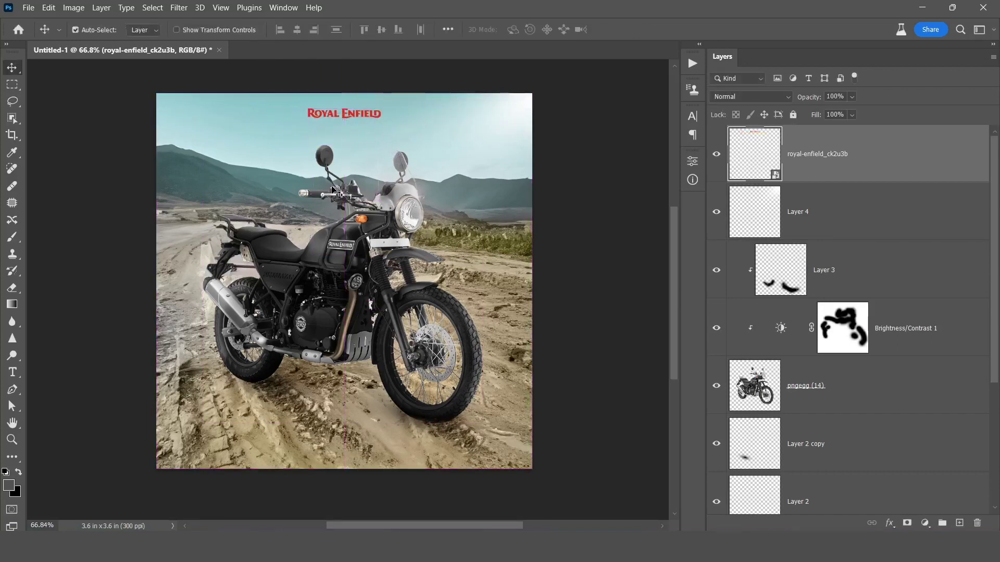
# Add the title text HIMALAYAN below the Royal Enfield logo.
pyautogui.press('t')
pyautogui.click(292, 158)
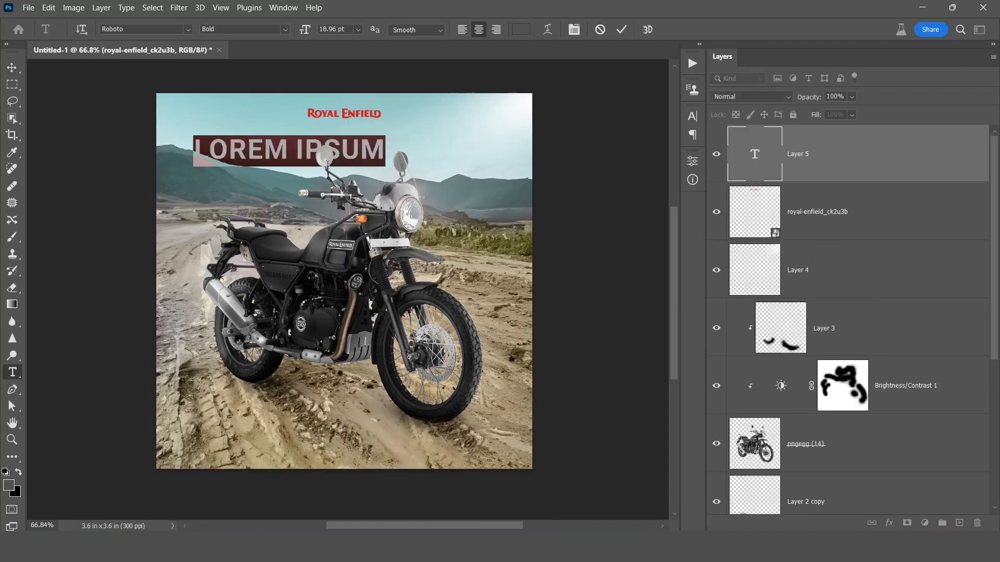
pyautogui.write('HIMALA')
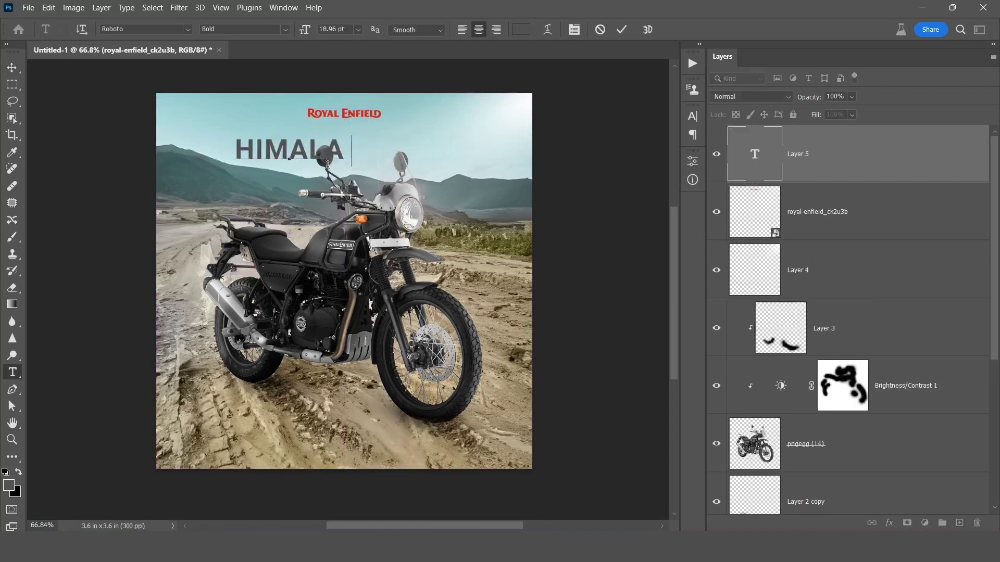
pyautogui.write('YAN')
# Change the HIMALAYAN title's font to Geometr415 Blk BT in the Black style.
pyautogui.hotkey('ctrl', 'a')
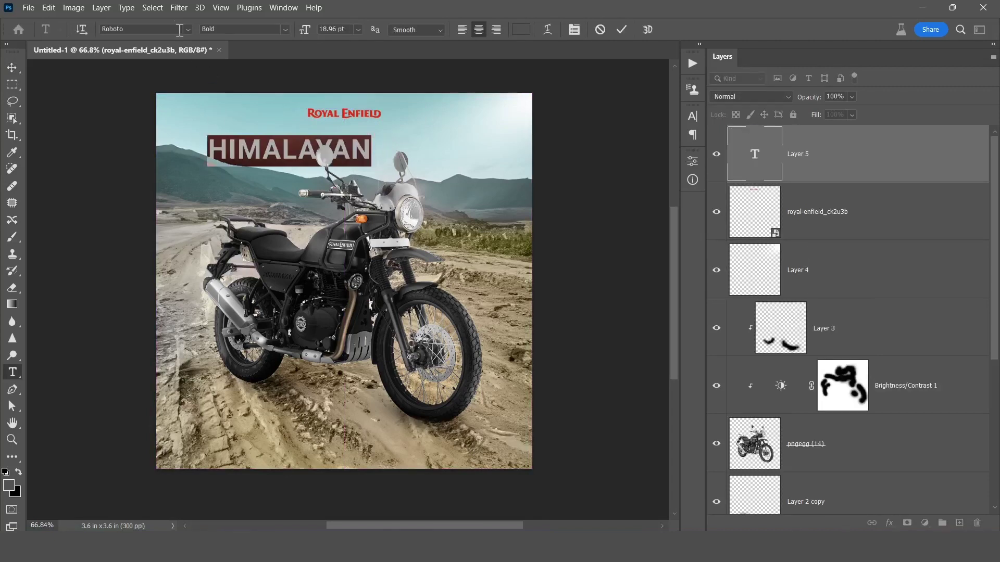
pyautogui.click(285, 30)
pyautogui.click(281, 30)
pyautogui.click(188, 30)
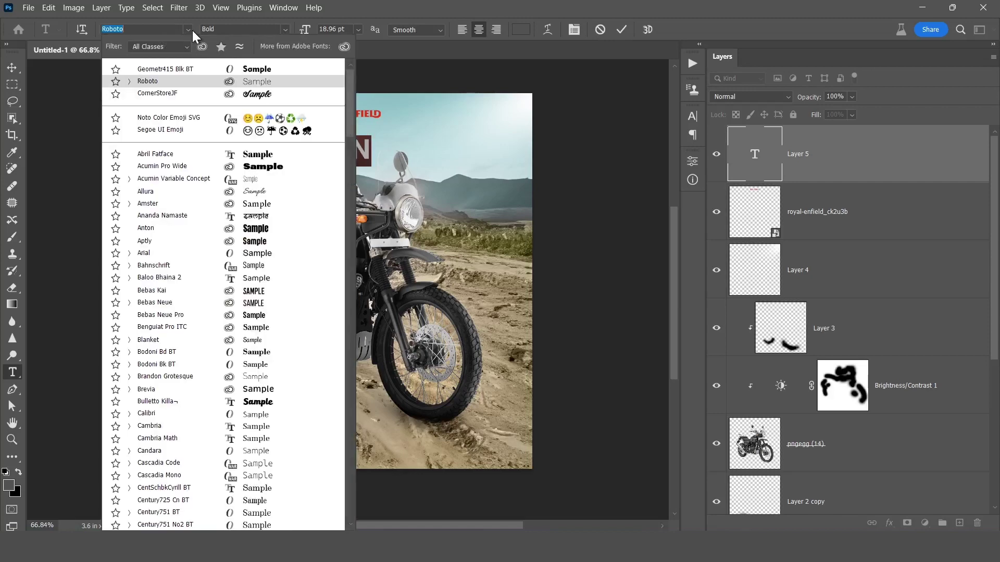
pyautogui.click(224, 70)
pyautogui.click(285, 29)
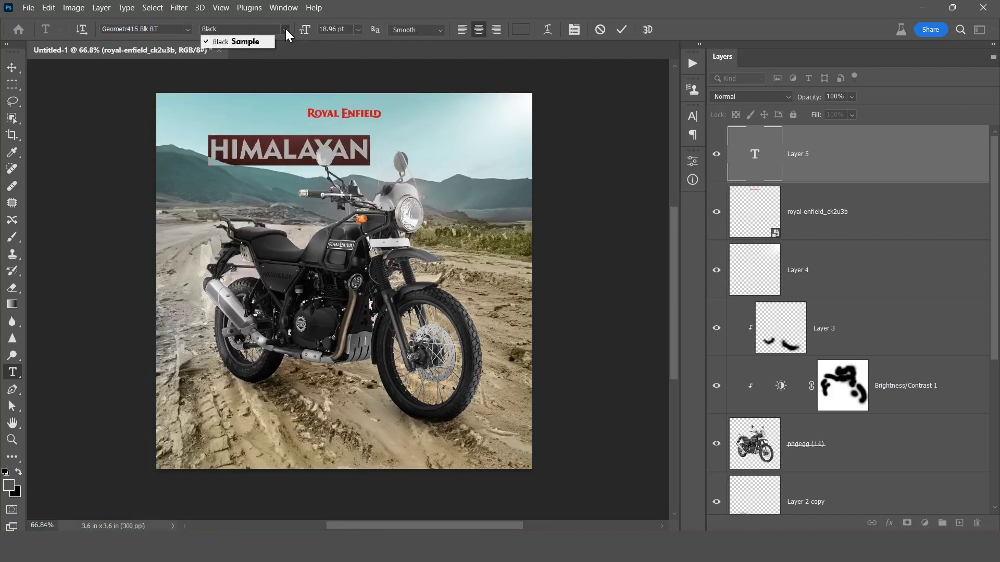
# Color the HIMALAYAN title white (#ffffff) and commit the text.
pyautogui.click(520, 30)
pyautogui.moveTo(458, 166); pyautogui.dragTo(426, 87)
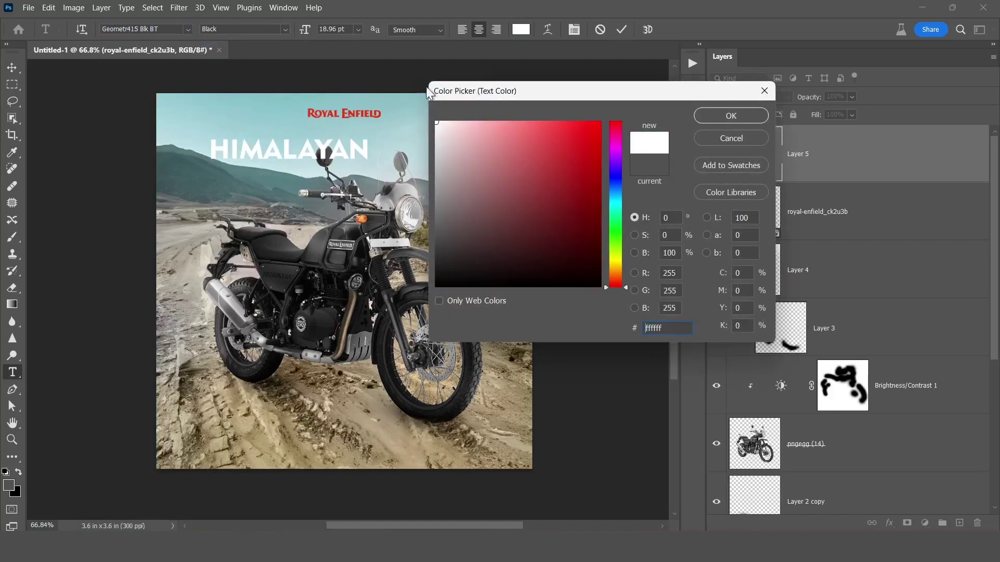
pyautogui.click(724, 111)
pyautogui.click(620, 31)
# Center the HIMALAYAN title horizontally on the canvas and enlarge it to span most of the poster's width.
pyautogui.hotkey('ctrl', 'a')
pyautogui.press('v')
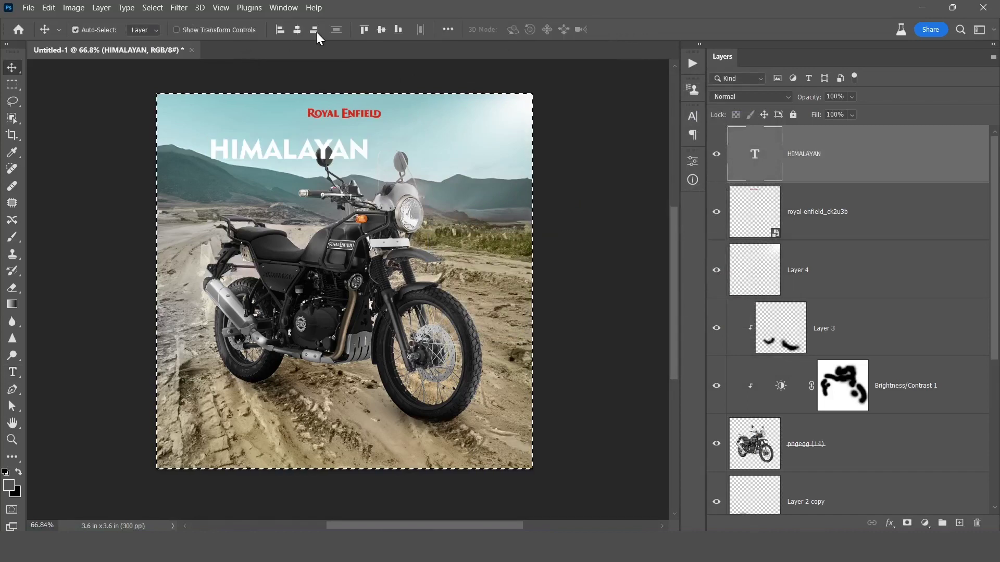
pyautogui.click(297, 30)
pyautogui.hotkey('ctrl', 'd')
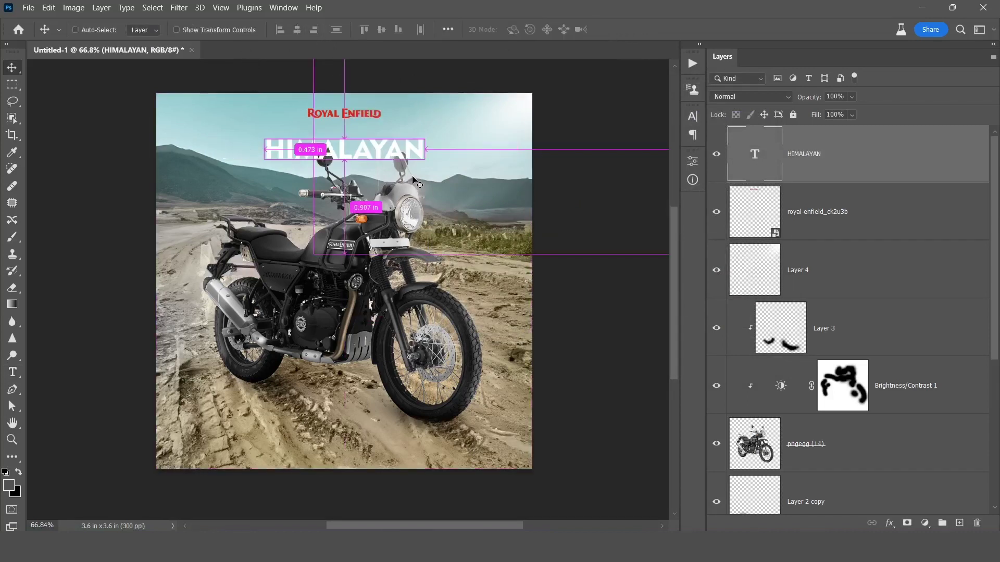
pyautogui.hotkey('ctrl', 't')
pyautogui.moveTo(424, 160); pyautogui.dragTo(499, 201)
pyautogui.press('Return')
pyautogui.scroll(2, 387, 200)
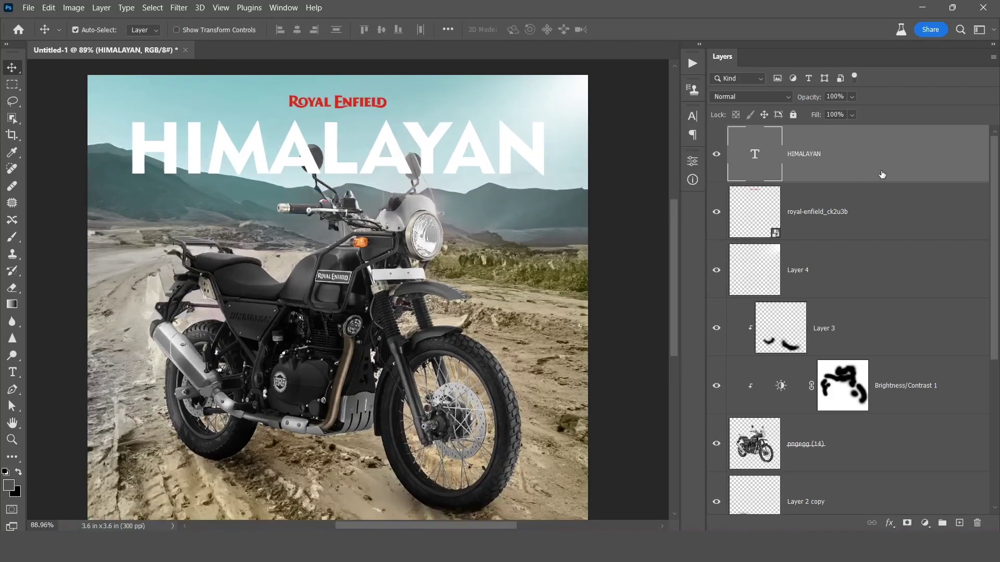
# Move the HIMALAYAN layer directly below the motorcycle layer and nudge the title up closer to the logo.
pyautogui.moveTo(881, 173); pyautogui.dragTo(870, 412)
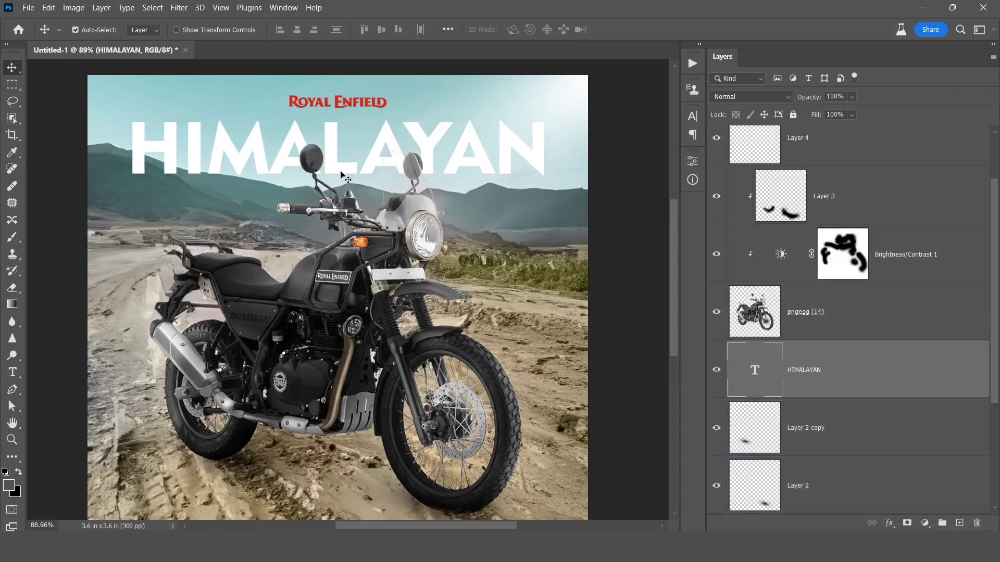
pyautogui.press('Up')
pyautogui.press('Up')
pyautogui.press('Up')
pyautogui.press('Up')
pyautogui.press('Up')
pyautogui.press('Up')
pyautogui.press('Up')
pyautogui.press('Up')
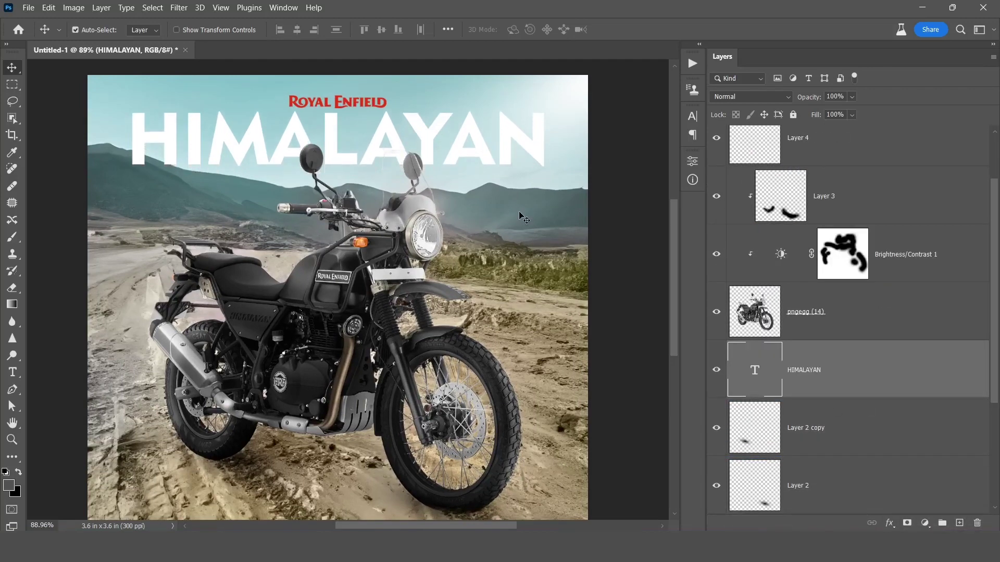
# Scale the HIMALAYAN title down slightly so it has wider margins on both sides of the poster.
pyautogui.hotkey('ctrl', 't')
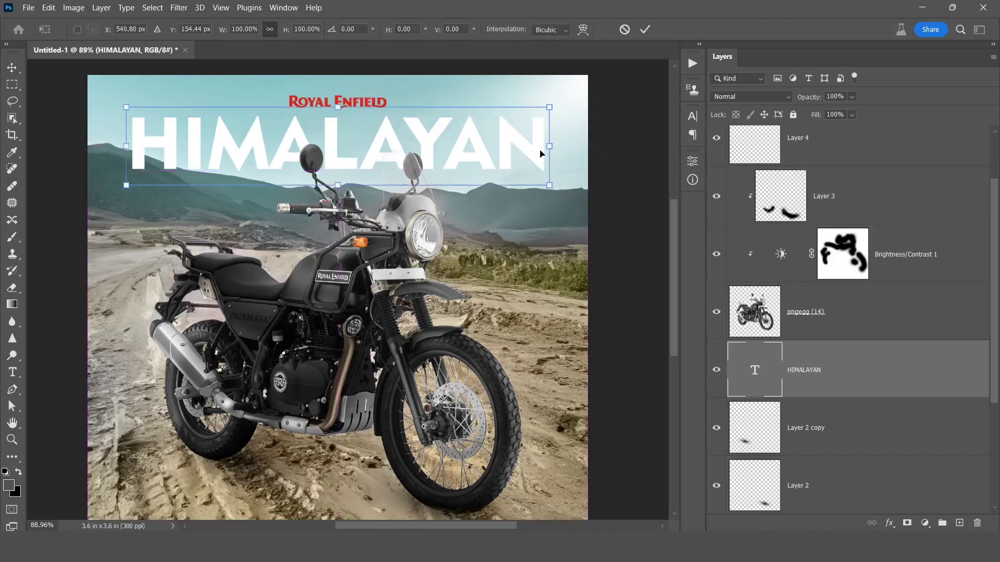
pyautogui.moveTo(548, 150); pyautogui.dragTo(530, 146)
pyautogui.press('Return')
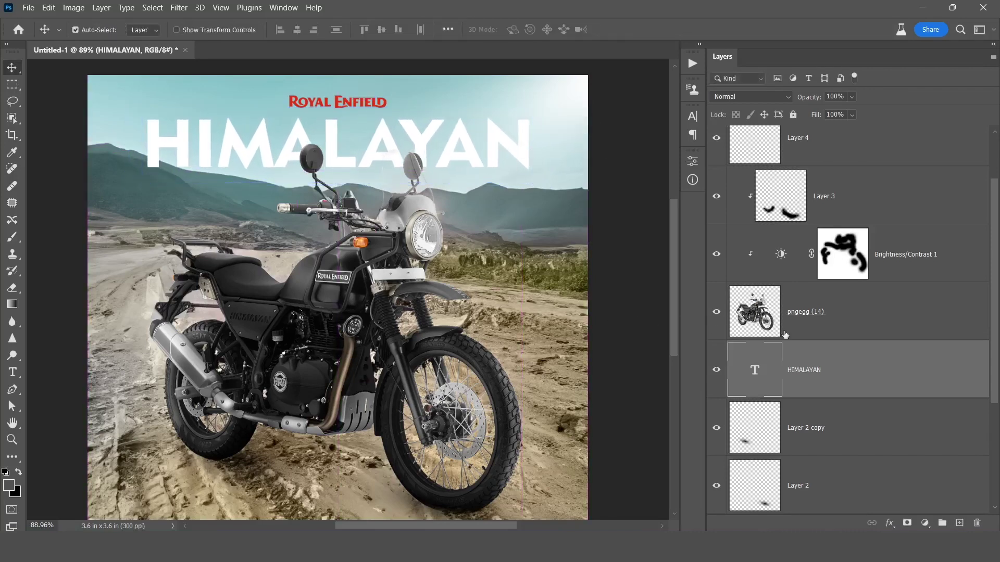
# Add a layer mask to the HIMALAYAN title and paint away the bottom of the first H where it overlaps the mountain ridge.
pyautogui.scroll(7, 190, 209)
pyautogui.moveTo(127, 122); pyautogui.dragTo(179, 238)
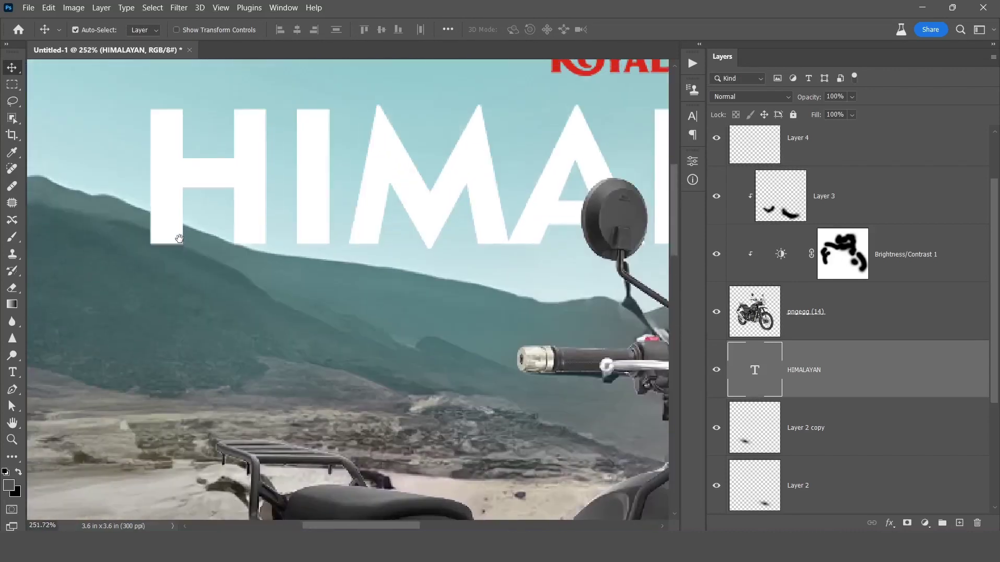
pyautogui.press('b')
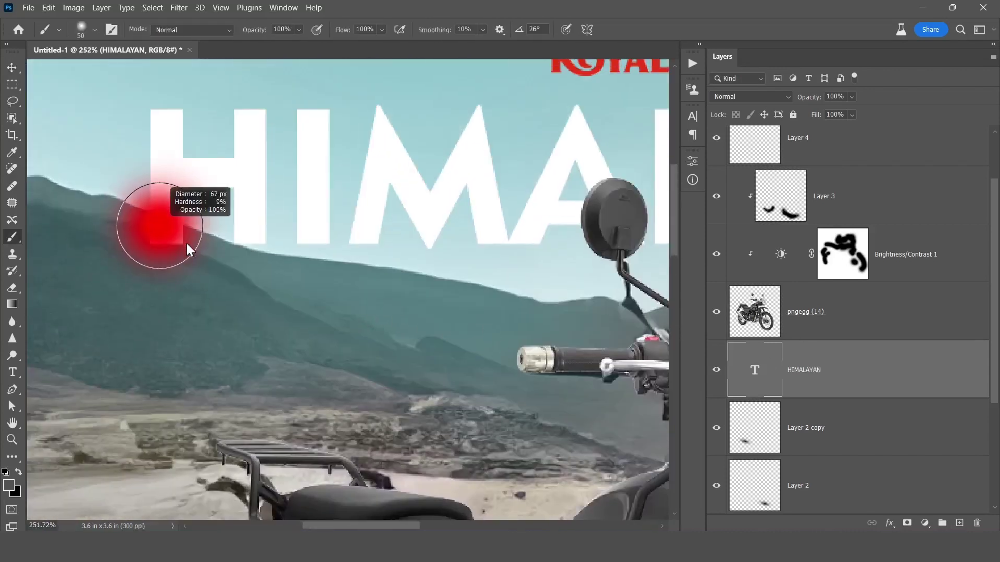
pyautogui.click(907, 522)
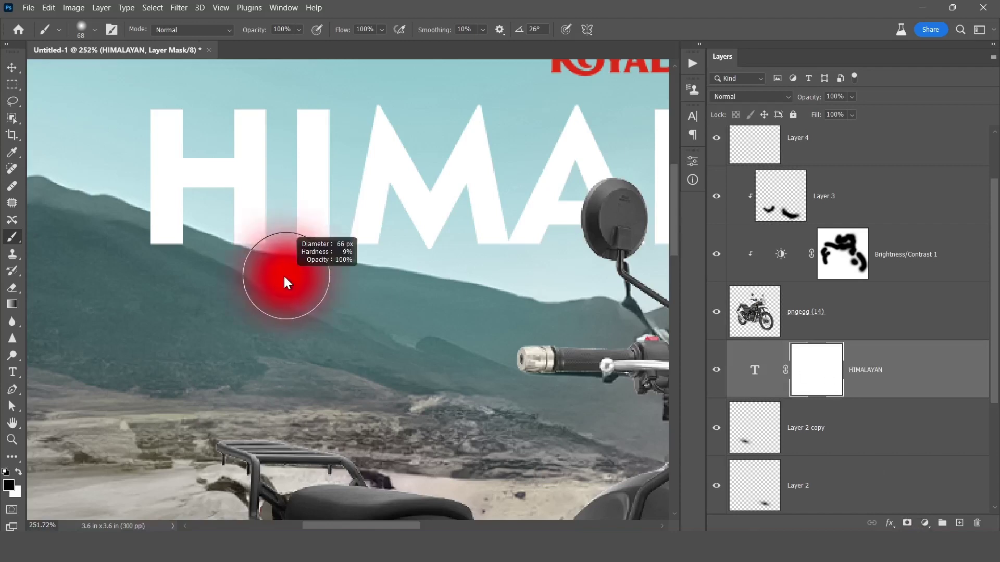
pyautogui.keyDown('alt'); pyautogui.moveTo(199, 244); pyautogui.dragTo(226, 268); pyautogui.keyUp('alt')
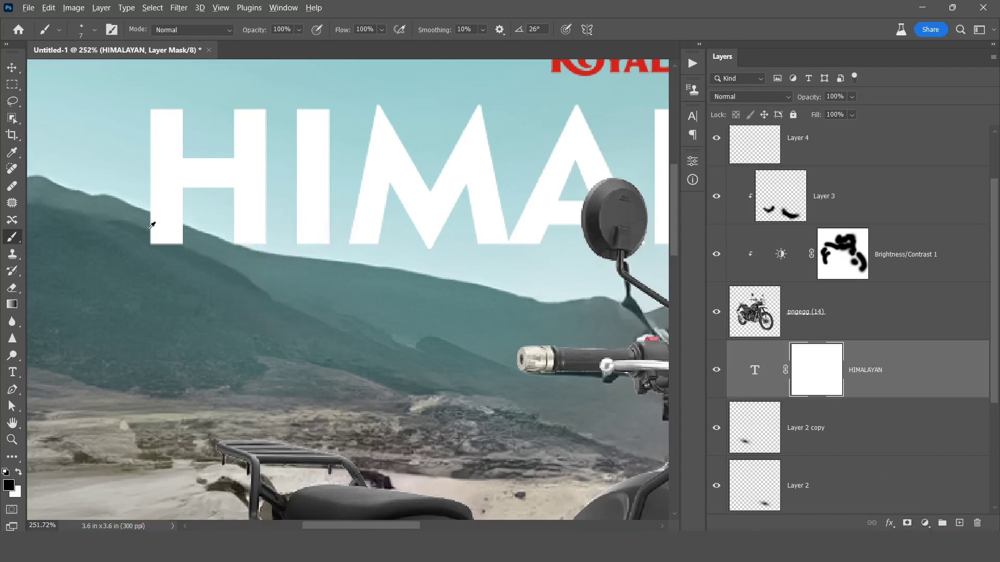
pyautogui.scroll(7, 151, 235)
pyautogui.moveTo(149, 230)
pyautogui.keyDown('alt'); pyautogui.mouseDown()
pyautogui.moveTo(200, 243)
pyautogui.moveTo(191, 219)
pyautogui.moveTo(198, 237)
pyautogui.moveTo(78, 197)
pyautogui.moveTo(168, 231)
pyautogui.mouseUp(); pyautogui.keyUp('alt')
pyautogui.scroll(3, 201, 198)
pyautogui.scroll(-3, 268, 339)
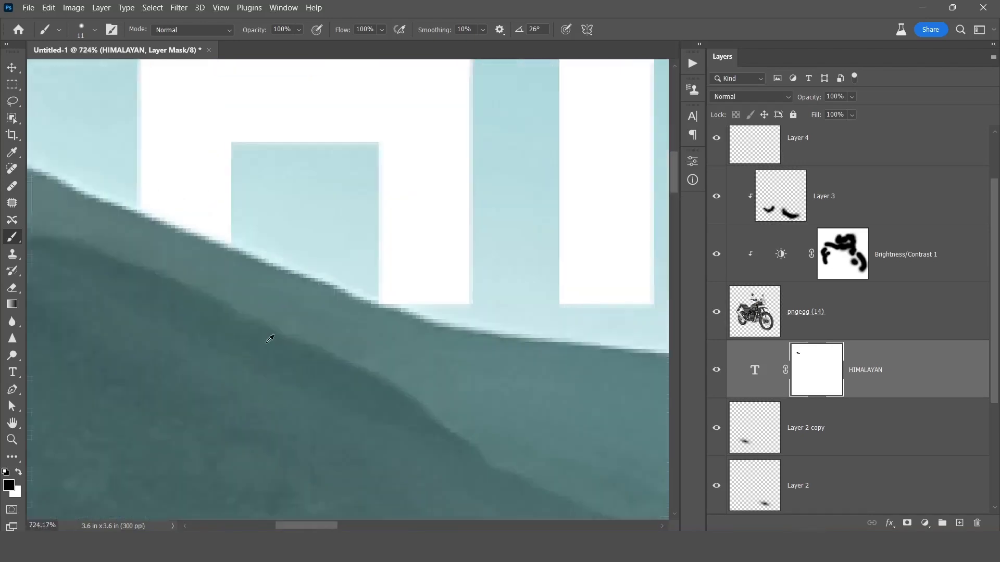
pyautogui.scroll(3, 321, 314)
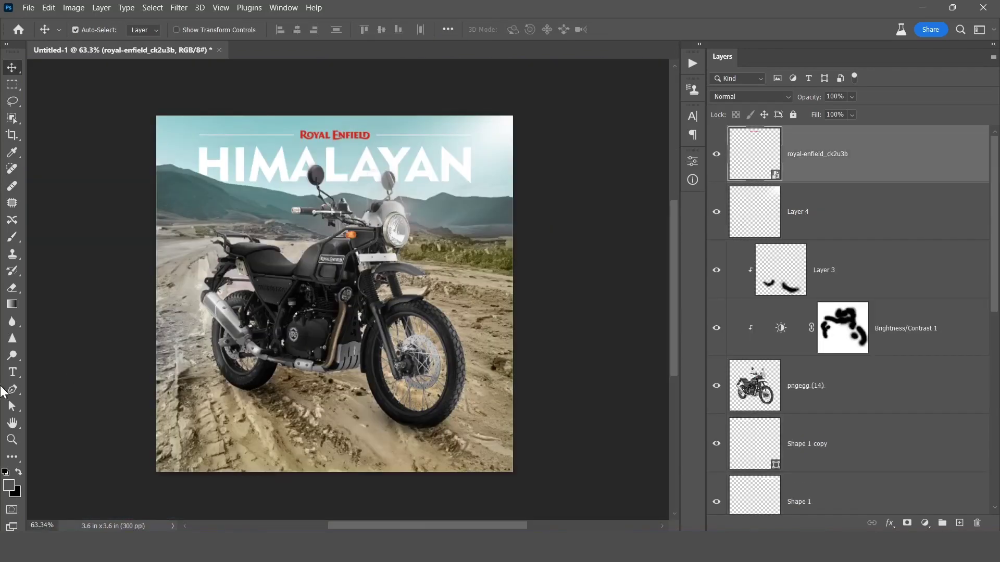
# Draw a rectangle about 337 by 71 px below the motorcycle with fully rounded 35.5 px corners.
pyautogui.click(14, 456)
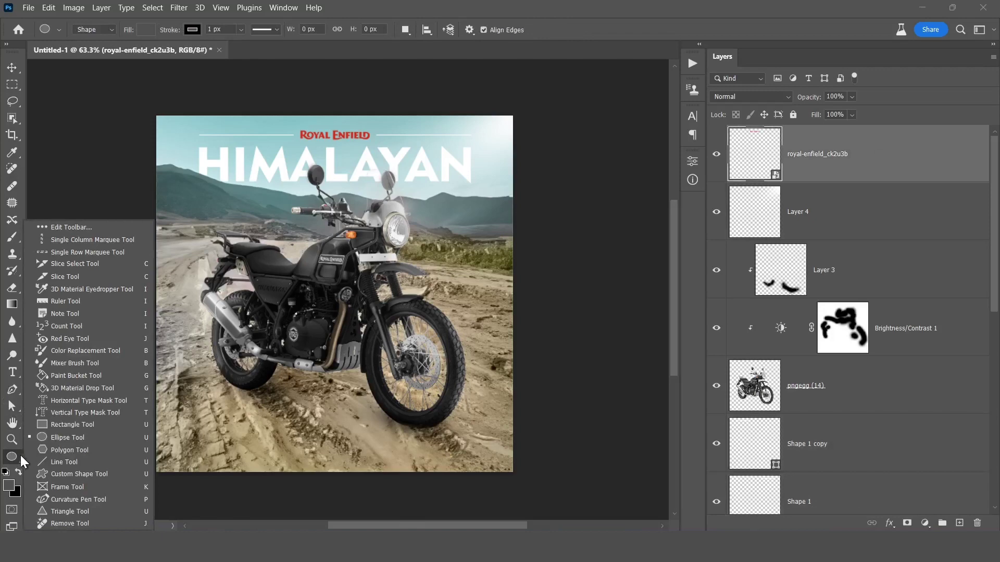
pyautogui.click(57, 427)
pyautogui.scroll(2, 320, 444)
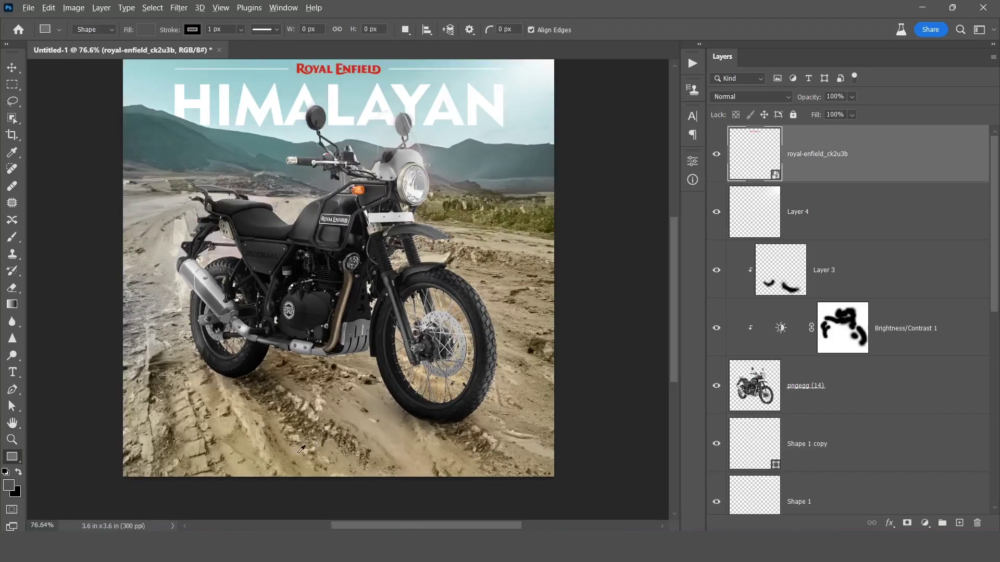
pyautogui.scroll(2, 300, 449)
pyautogui.moveTo(252, 428)
pyautogui.mouseDown()
pyautogui.moveTo(411, 453)
pyautogui.moveTo(413, 462)
pyautogui.mouseUp()
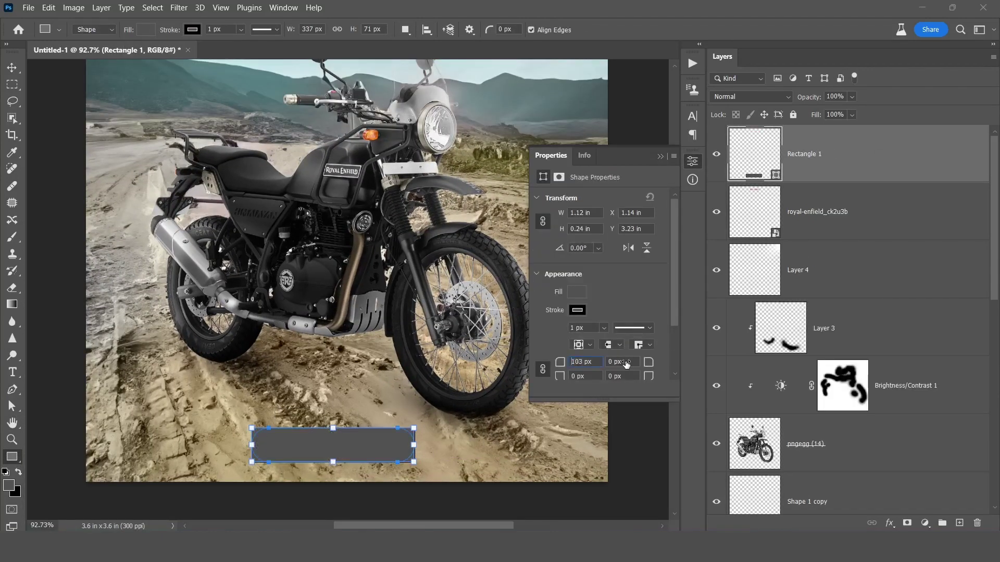
# Center the rounded rectangle horizontally on the canvas and fill it with bright red.
pyautogui.hotkey('ctrl', 'a')
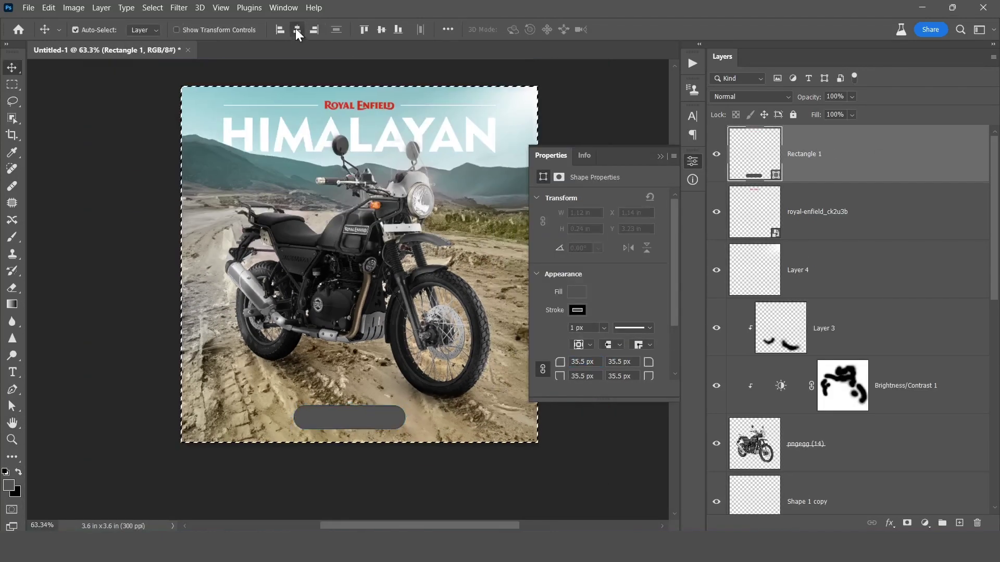
pyautogui.click(296, 30)
pyautogui.hotkey('ctrl', 'd')
pyautogui.click(577, 292)
pyautogui.click(704, 307)
pyautogui.moveTo(562, 146); pyautogui.dragTo(632, 95)
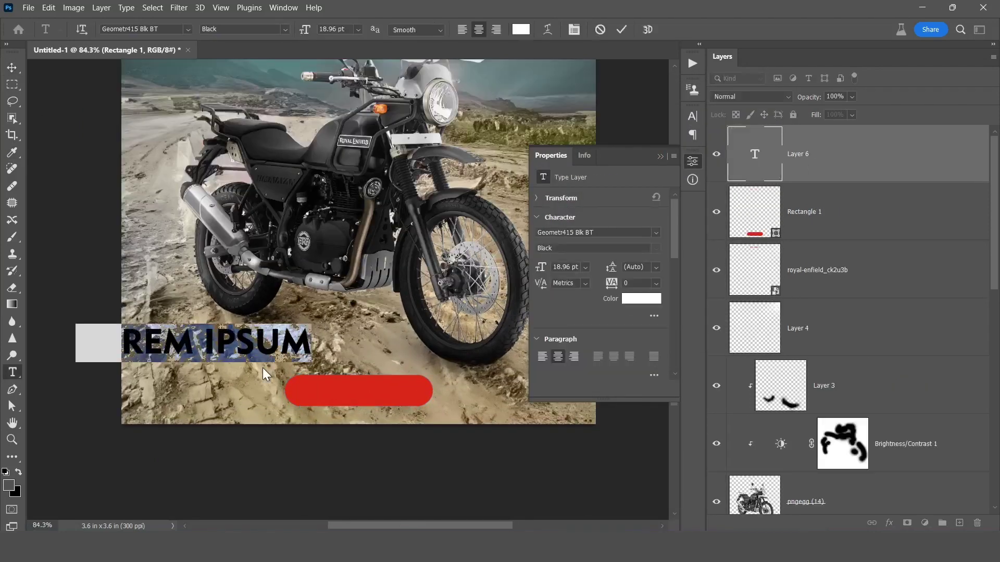
# Add the white 10 pt text "BOOK A TEST RIDE" in Geometr415 Blk BT over the red button.
pyautogui.write('PRE-BOOK NOW')
pyautogui.hotkey('ctrl', 'a')
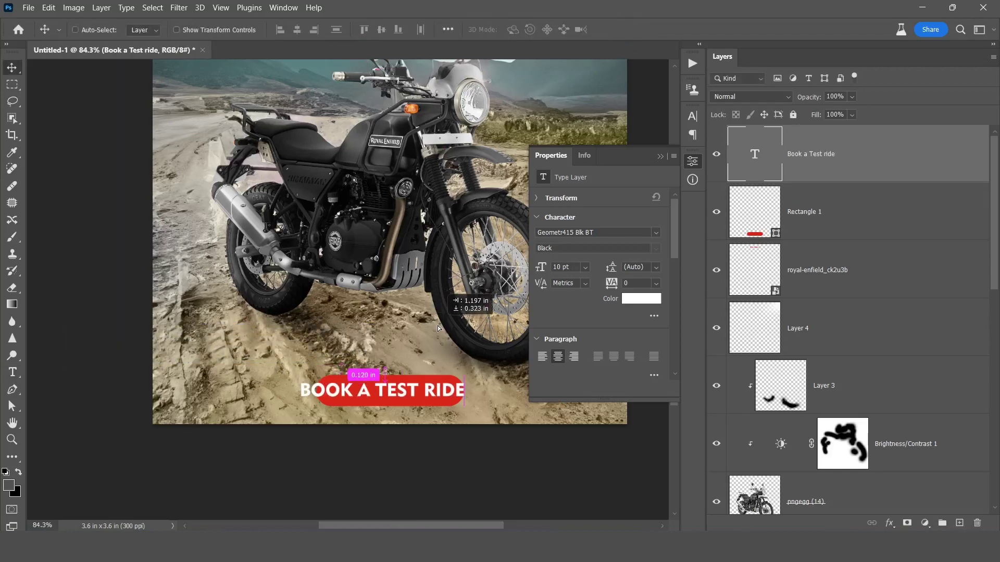
pyautogui.scroll(3, 426, 393)
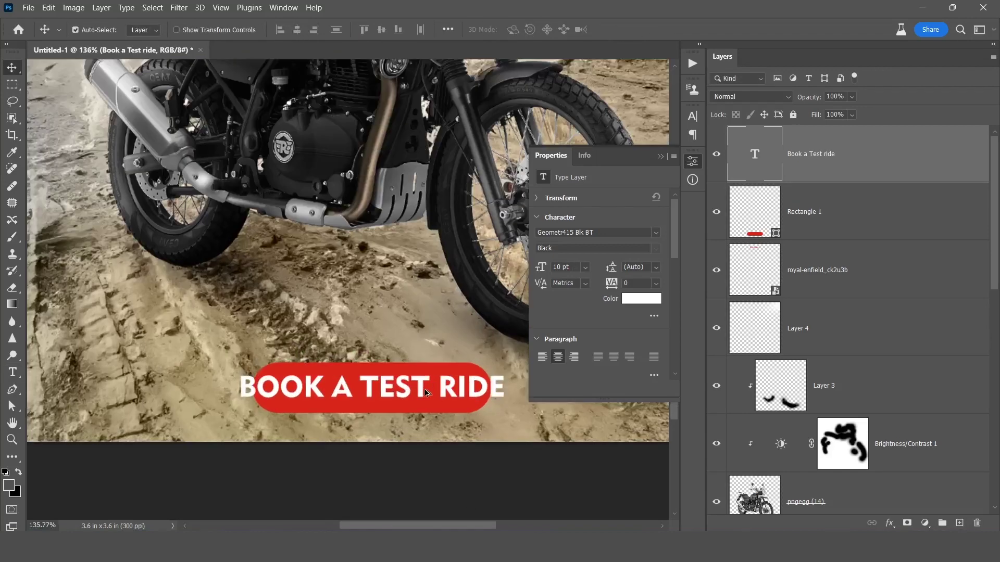
# Widen the red button so the text fits inside it, and align the text and button on their vertical centers.
pyautogui.click(426, 393)
pyautogui.hotkey('ctrl', 't')
pyautogui.moveTo(254, 388); pyautogui.dragTo(205, 388)
pyautogui.press('Return')
pyautogui.keyDown('shift'); pyautogui.click(281, 386); pyautogui.keyUp('shift')
pyautogui.click(381, 30)
# Shift the ground toward reddish brown with Hue/Saturation 1, merge that adjustment with landscape Layer 1, and check the merged layer by toggling its visibility.
pyautogui.scroll(-7, 346, 279)
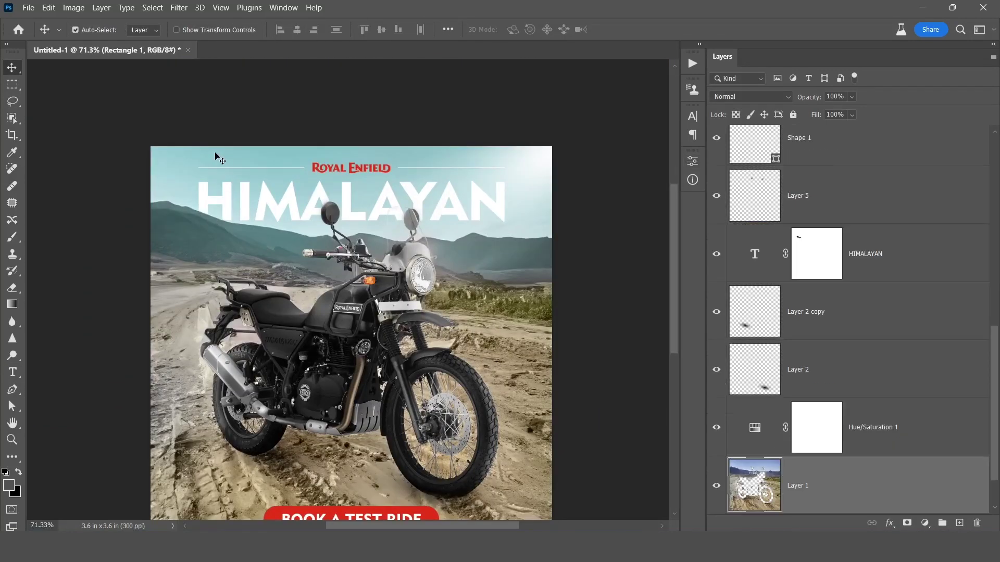
pyautogui.click(859, 418)
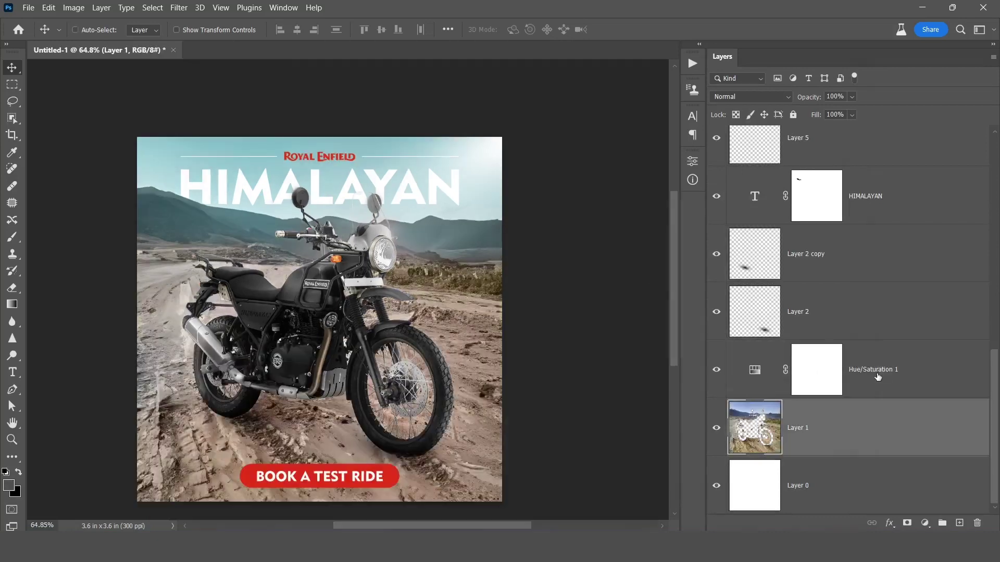
pyautogui.keyDown('shift'); pyautogui.click(837, 373); pyautogui.keyUp('shift')
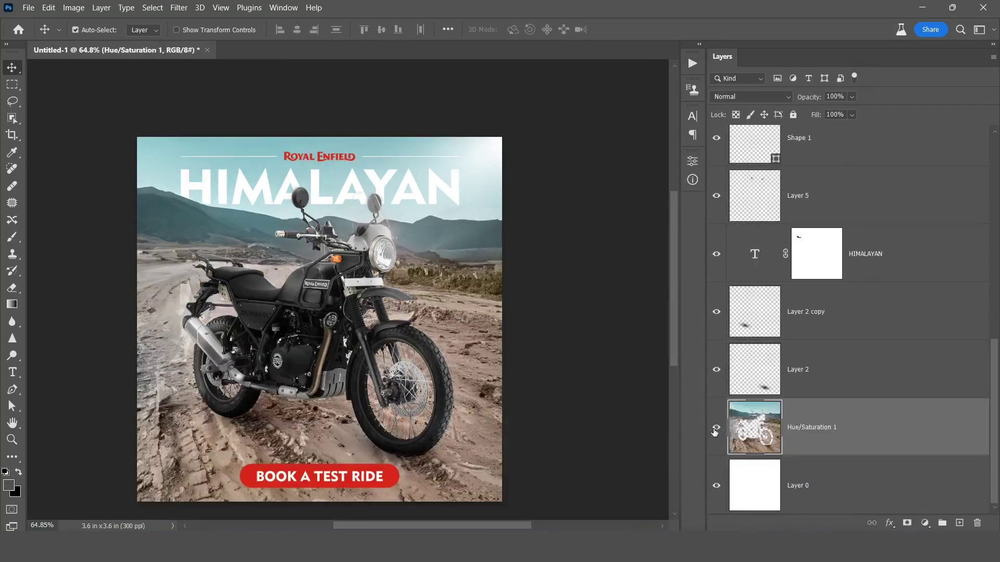
pyautogui.click(716, 428)
pyautogui.click(716, 428)
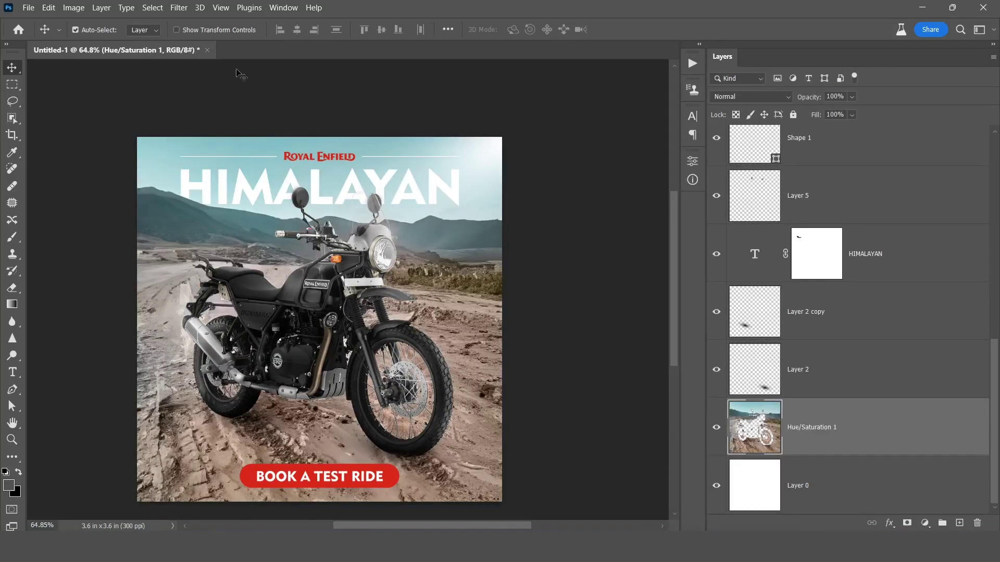
# Open the Camera Raw filter on the merged landscape and set Shadows to -59, Whites to -35 and Blacks to -37.
pyautogui.click(175, 8)
pyautogui.click(204, 100)
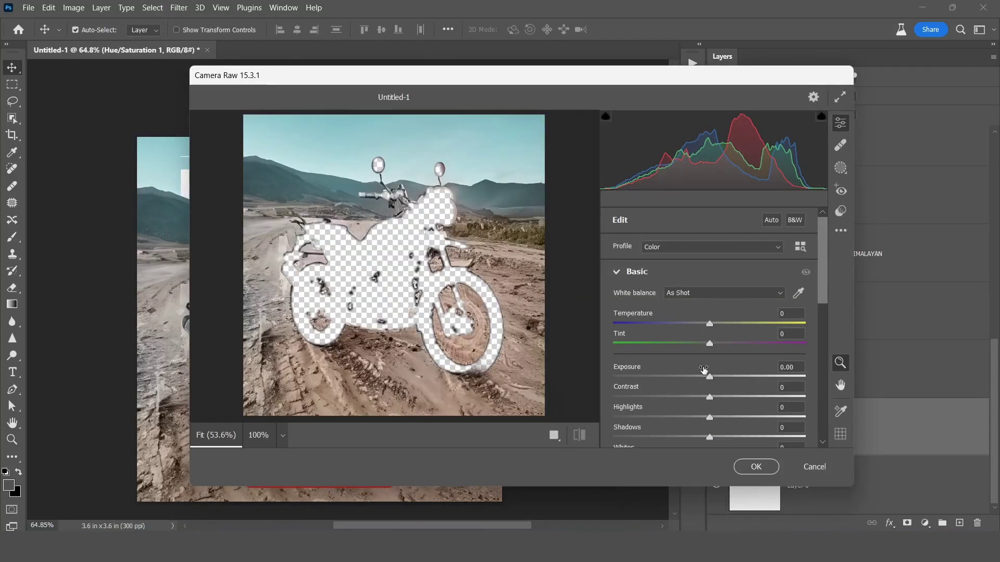
pyautogui.scroll(-3, 657, 391)
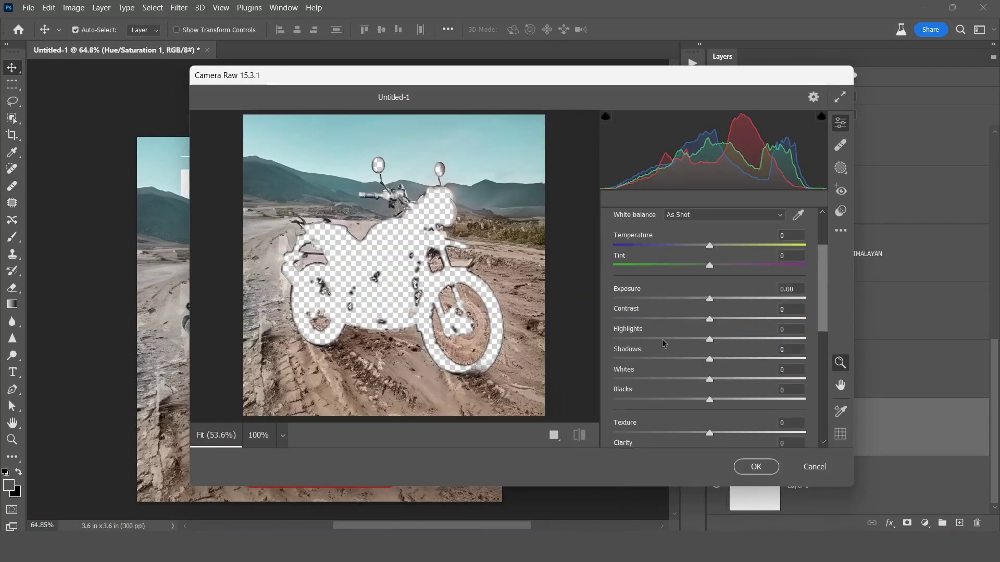
pyautogui.moveTo(711, 360); pyautogui.dragTo(654, 361)
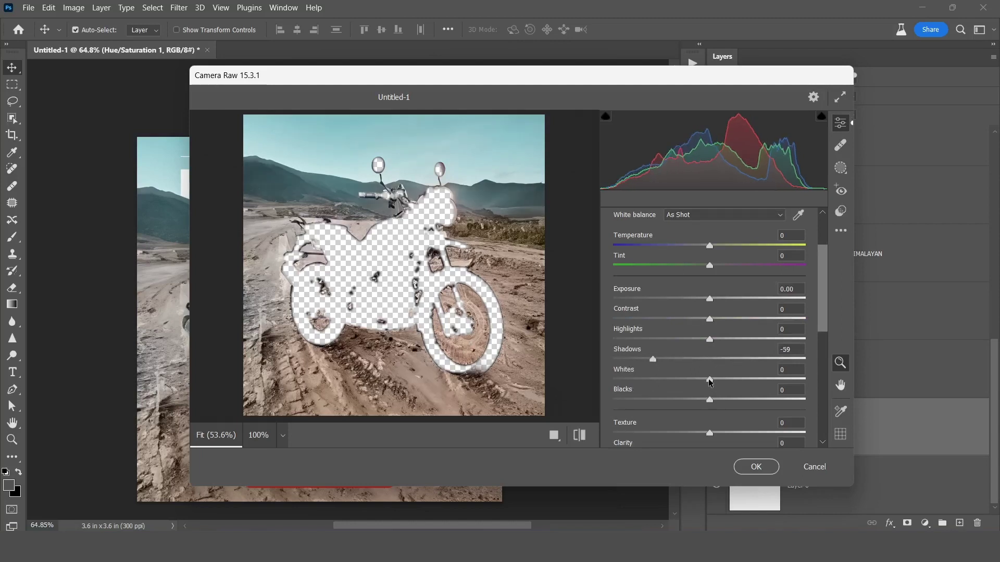
pyautogui.moveTo(709, 379); pyautogui.dragTo(676, 381)
pyautogui.moveTo(709, 400); pyautogui.dragTo(673, 401)
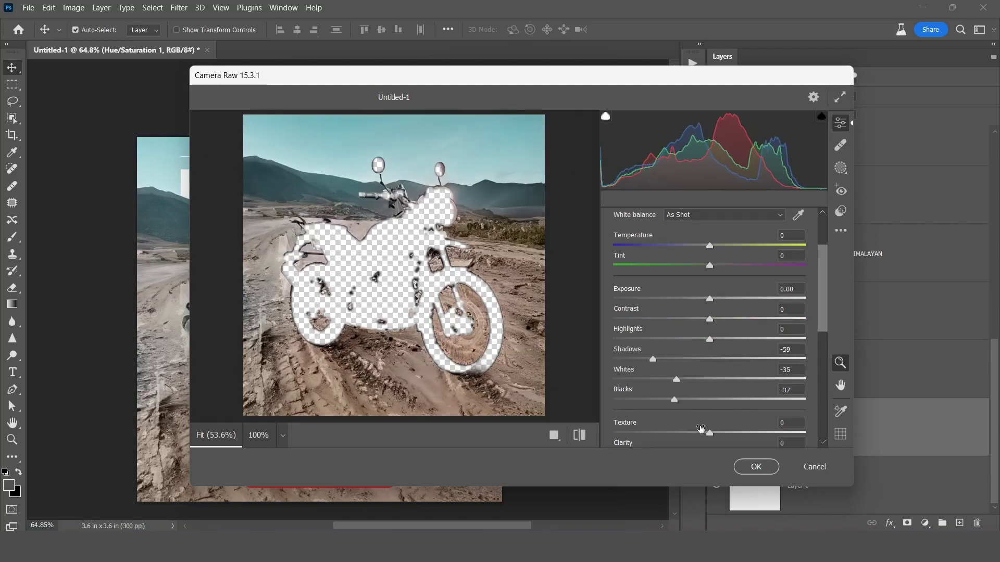
# Set the landscape's Texture to +37, Clarity to +13, Dehaze to -17 and Vibrance to -17.
pyautogui.moveTo(709, 433); pyautogui.dragTo(744, 437)
pyautogui.scroll(-3, 744, 436)
pyautogui.moveTo(709, 374); pyautogui.dragTo(693, 428)
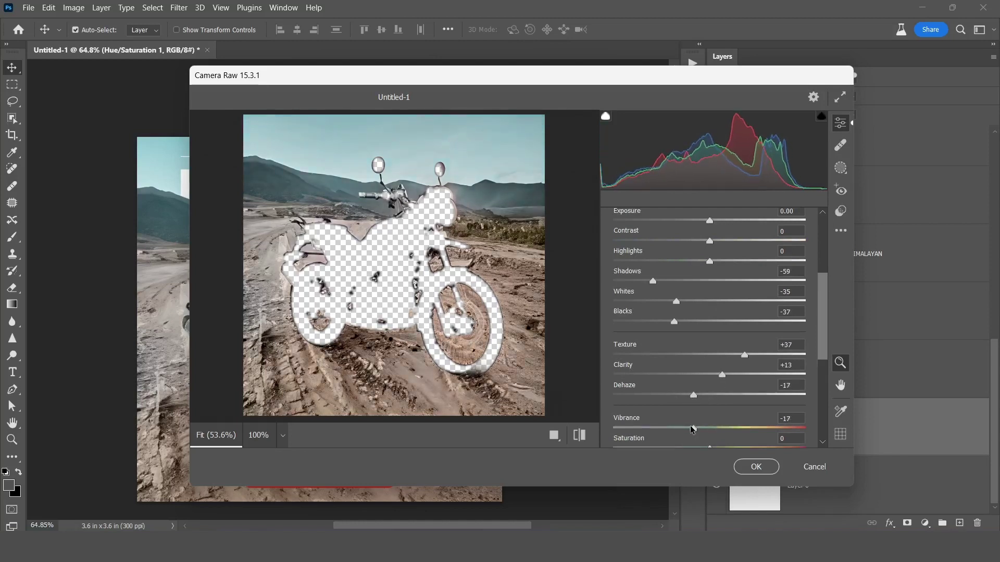
# Raise the landscape's Saturation slightly, add moderate Sharpening, and apply the Camera Raw filter.
pyautogui.scroll(-3, 713, 385)
pyautogui.moveTo(709, 371); pyautogui.dragTo(714, 372)
pyautogui.click(651, 420)
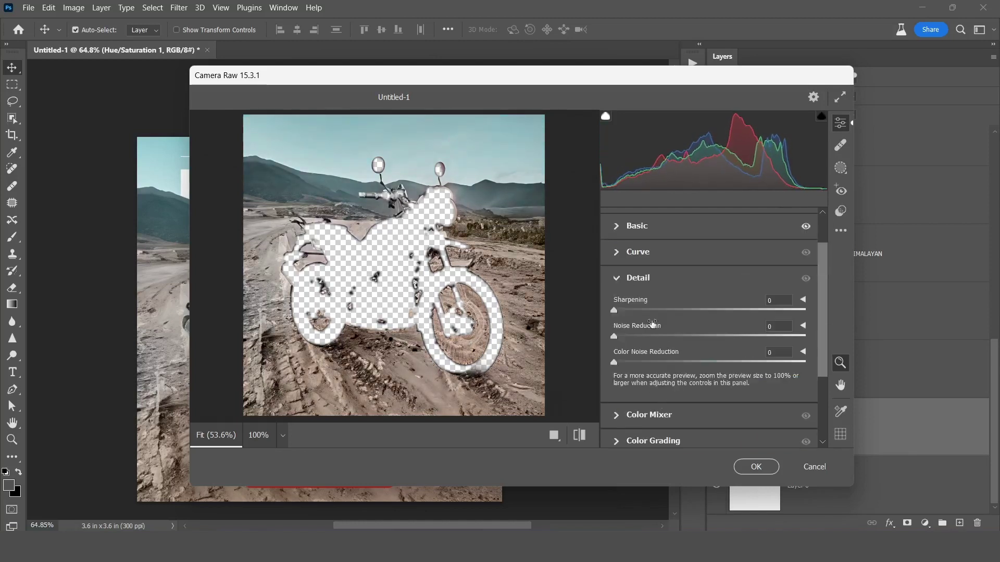
pyautogui.click(667, 311)
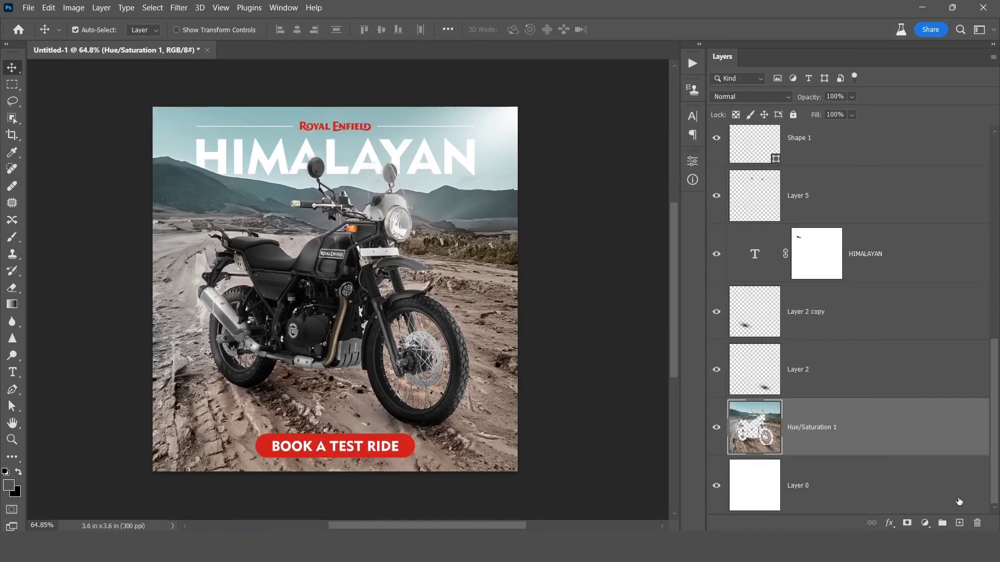
# Add a black Solid Color fill layer directly above the merged landscape layer.
pyautogui.click(925, 522)
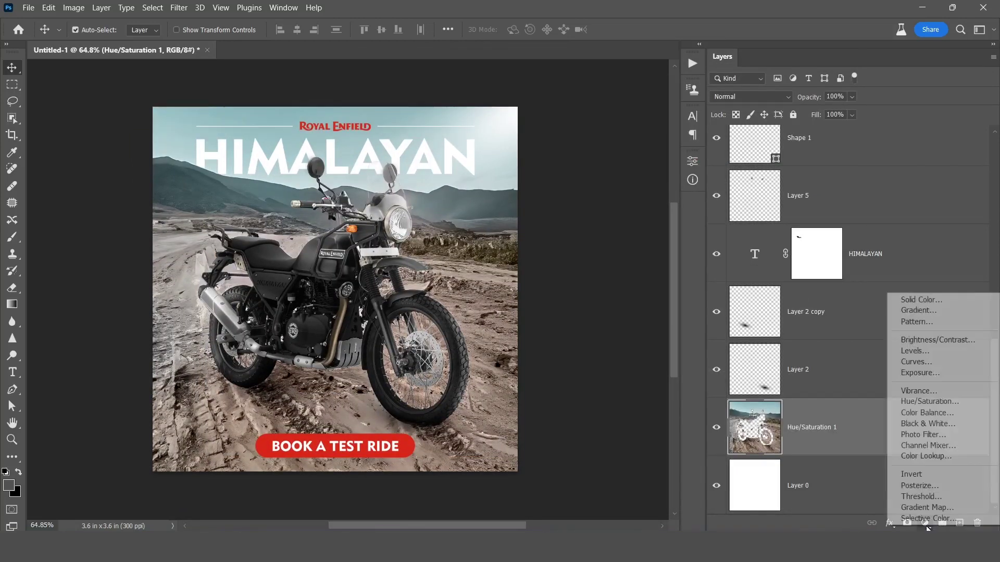
pyautogui.click(921, 299)
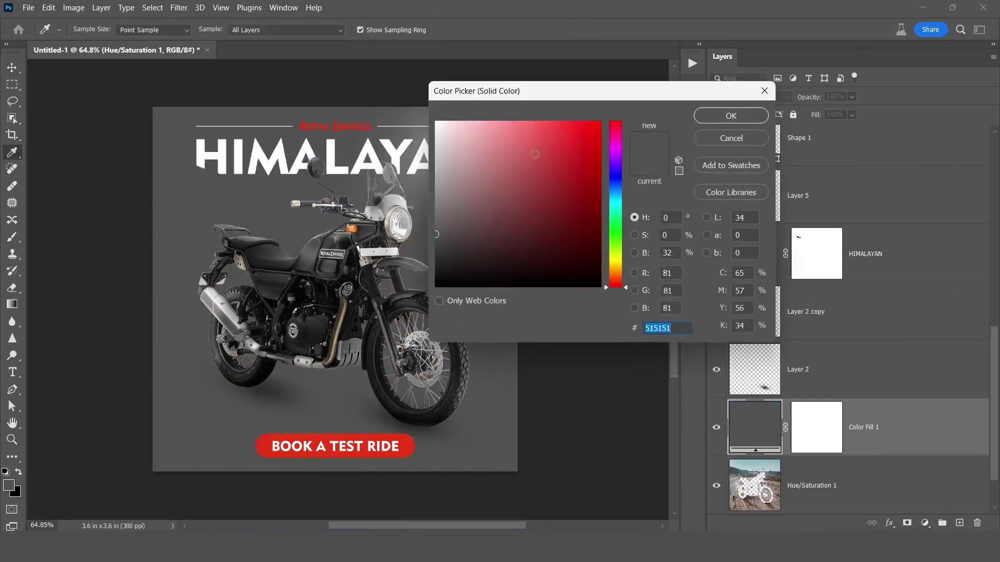
pyautogui.moveTo(534, 155); pyautogui.dragTo(413, 303)
pyautogui.click(731, 116)
# Mask out the center of the black fill with a single soft 1785 px black brush dab, leaving a vignette around the motorcycle.
pyautogui.click(828, 435)
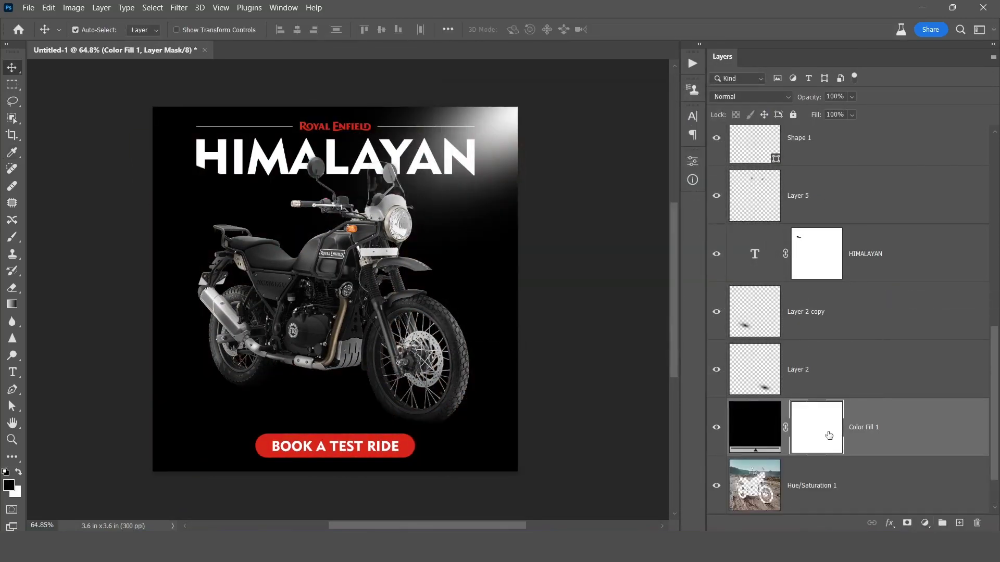
pyautogui.press('b')
pyautogui.moveTo(338, 254); pyautogui.dragTo(669, 292)
pyautogui.click(334, 296)
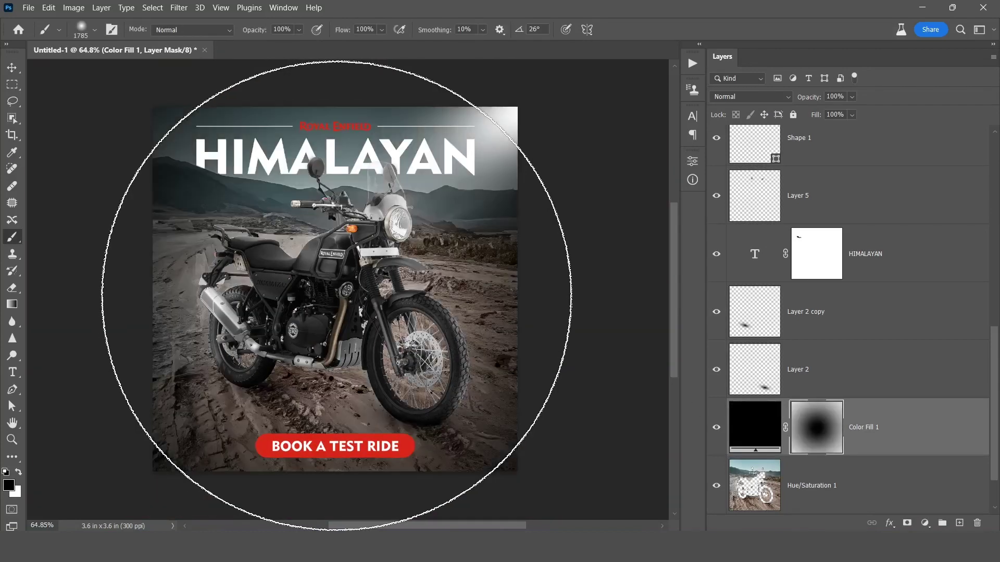
# Lower the Color Fill 1 vignette's opacity to 20% and compare the poster with the vignette hidden and shown.
pyautogui.press('v')
pyautogui.click(755, 424)
pyautogui.click(716, 428)
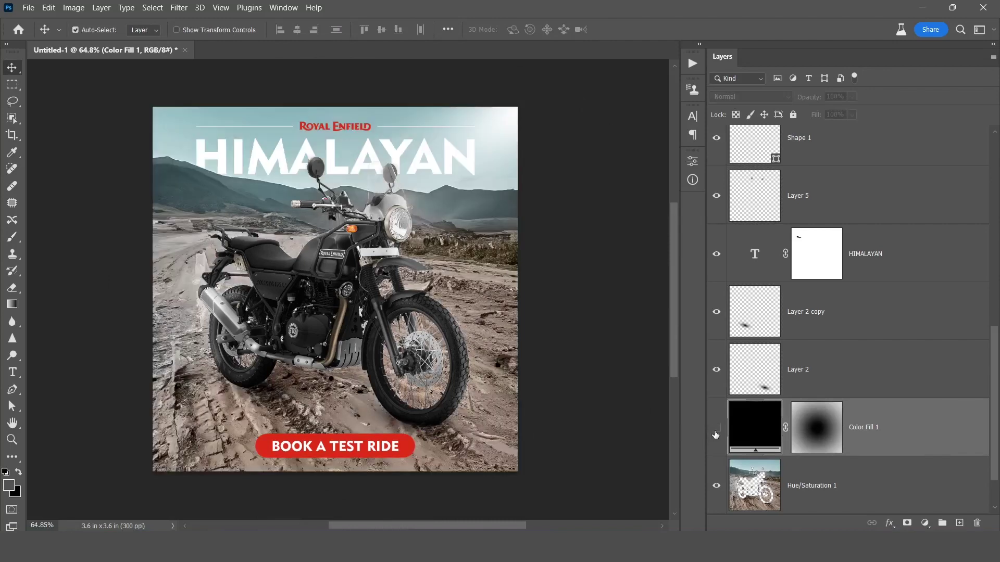
pyautogui.click(716, 432)
pyautogui.write('50')
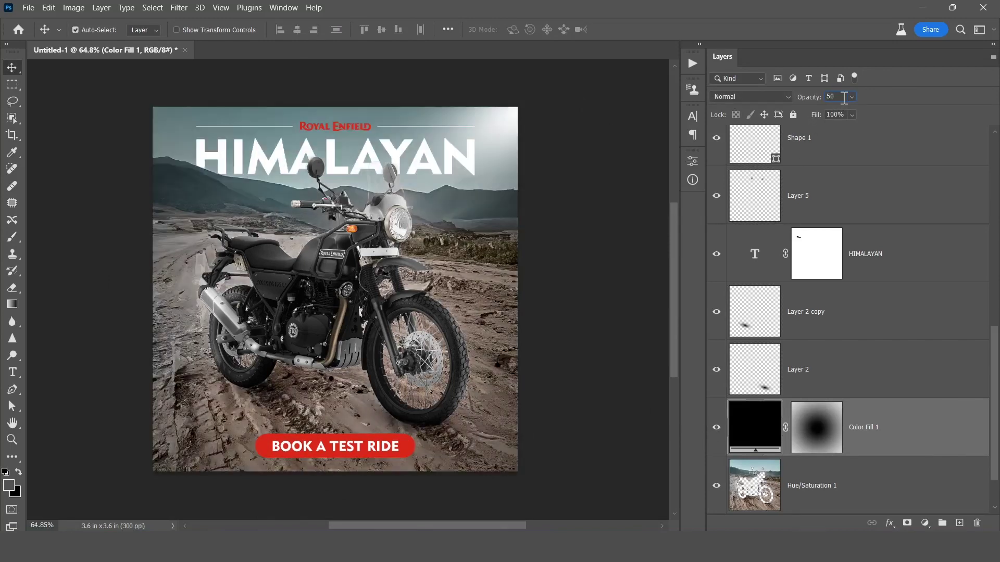
pyautogui.press('Return')
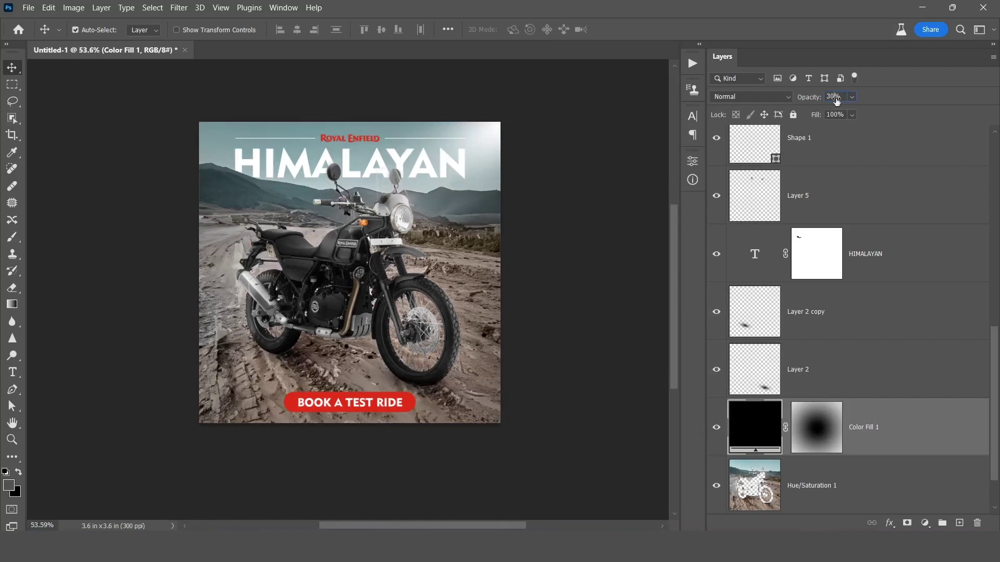
pyautogui.write('20')
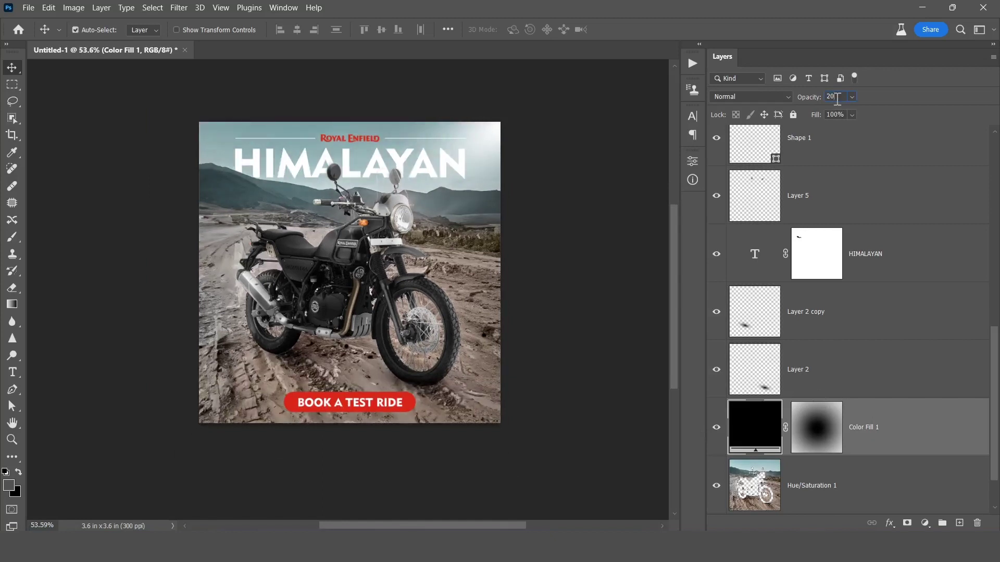
pyautogui.click(717, 429)
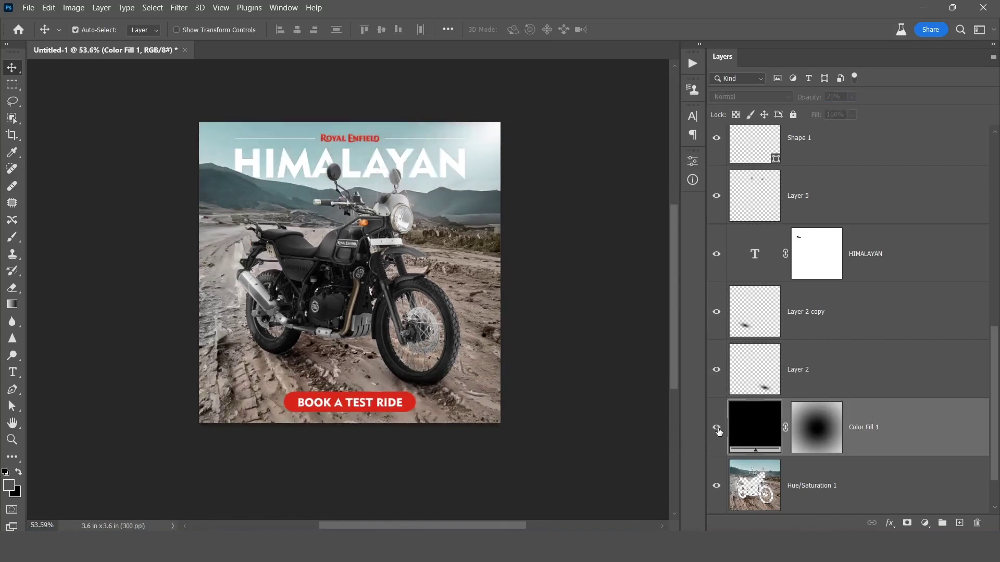
pyautogui.click(717, 428)
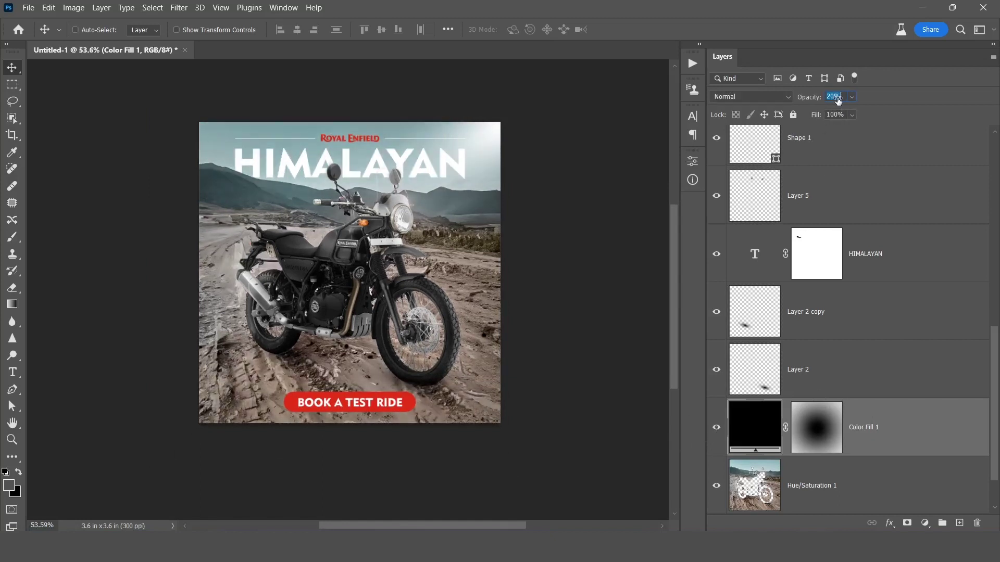